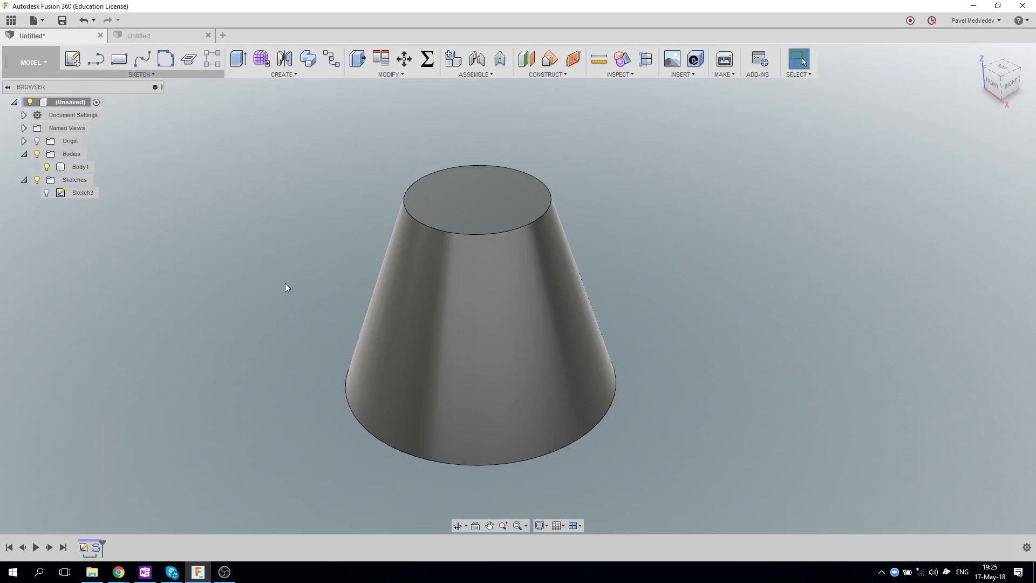
Step: Select and deselect the cone body to inspect it
left_click(373, 309)
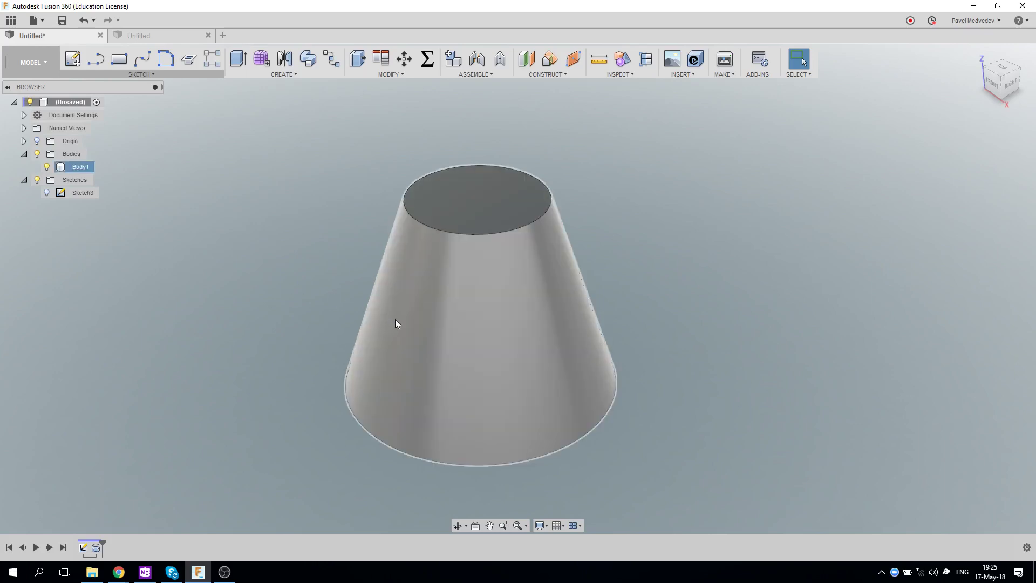
left_click(694, 287)
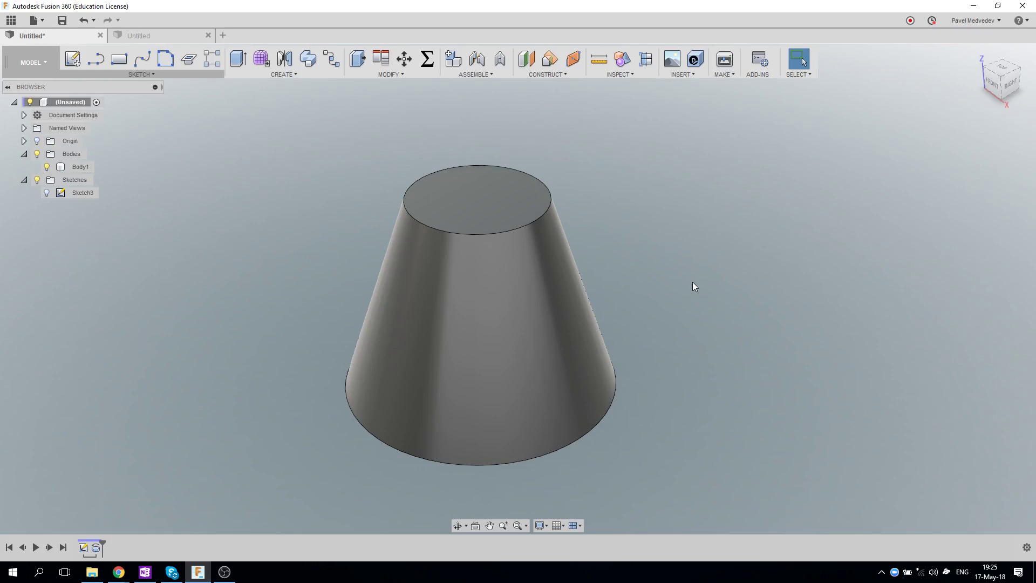
left_click(549, 322)
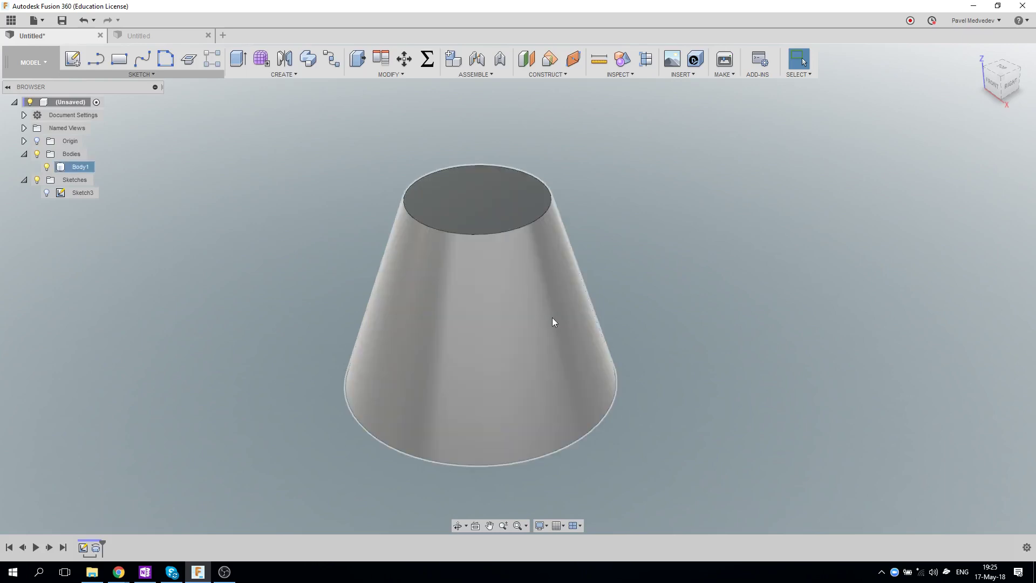
left_click(635, 216)
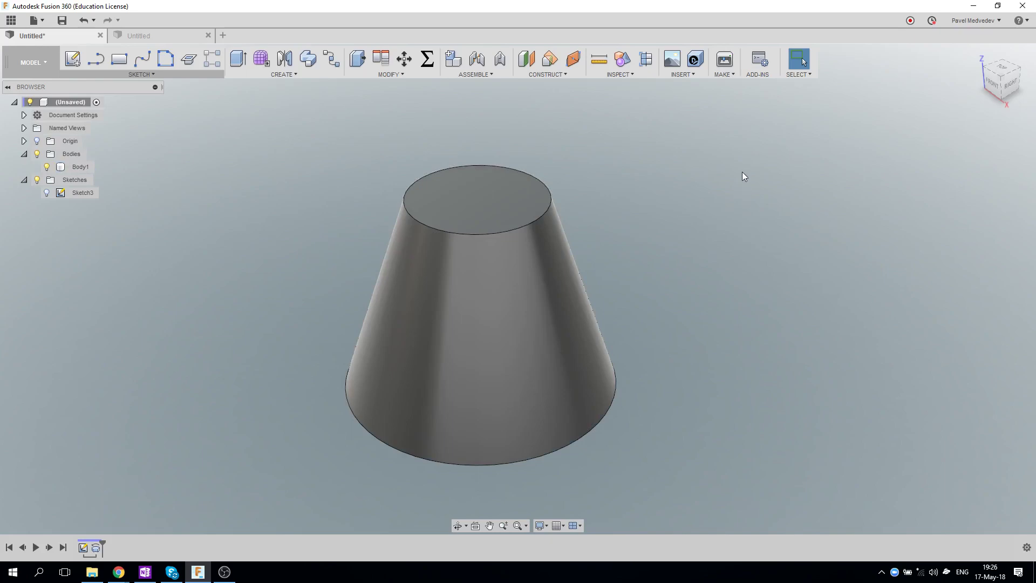
Step: Sketch a slanted line crossing the cone on a vertical plane, finish it, and start another sketch
left_click(73, 59)
left_click(510, 337)
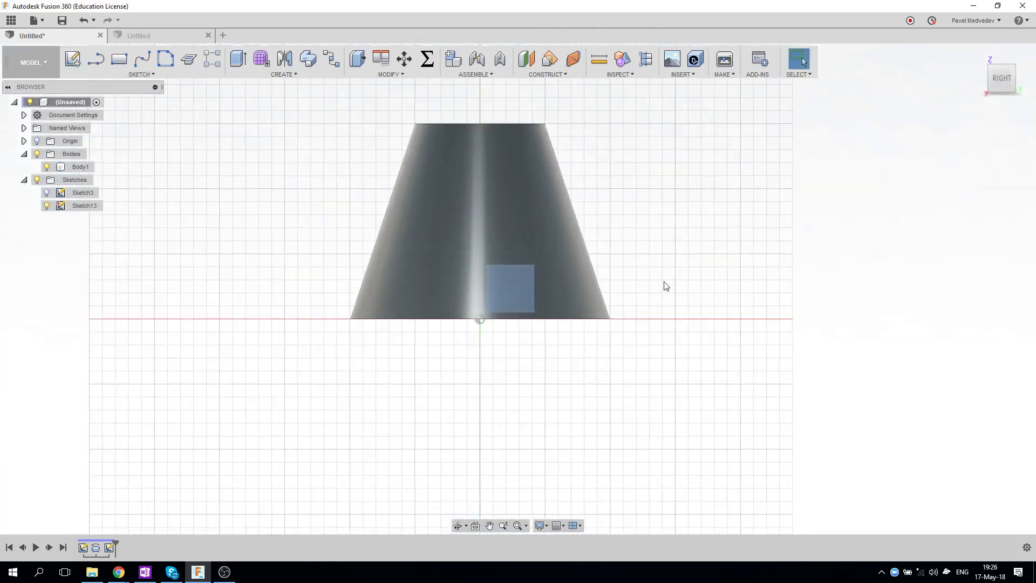
key("l")
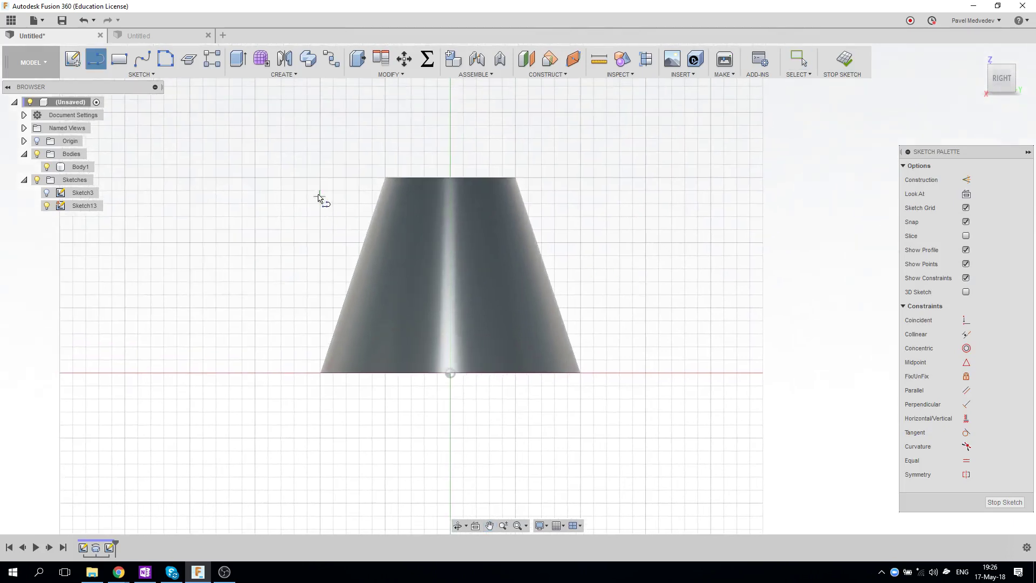
left_click(269, 178)
left_click(622, 341)
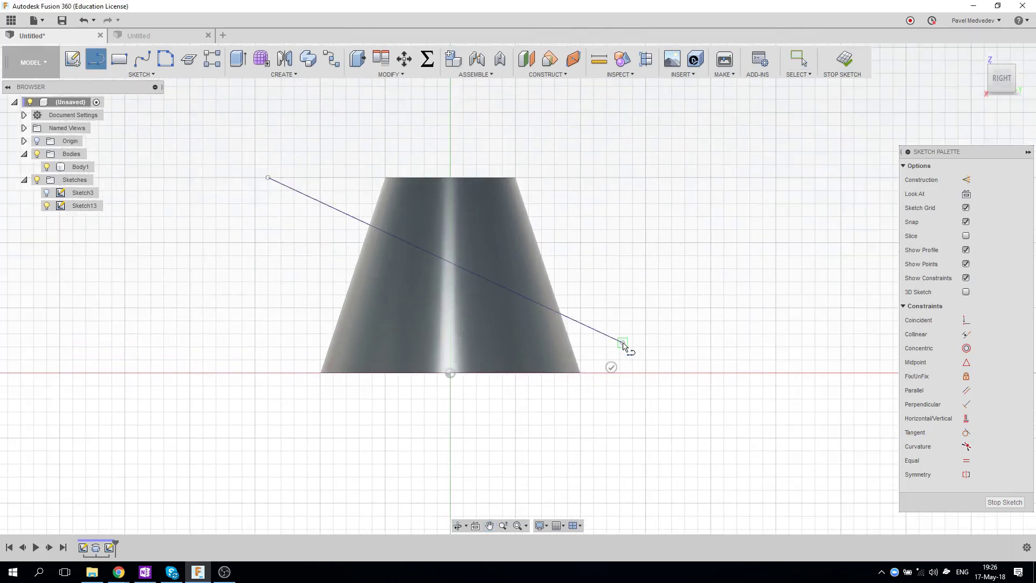
key("Escape")
left_click(841, 59)
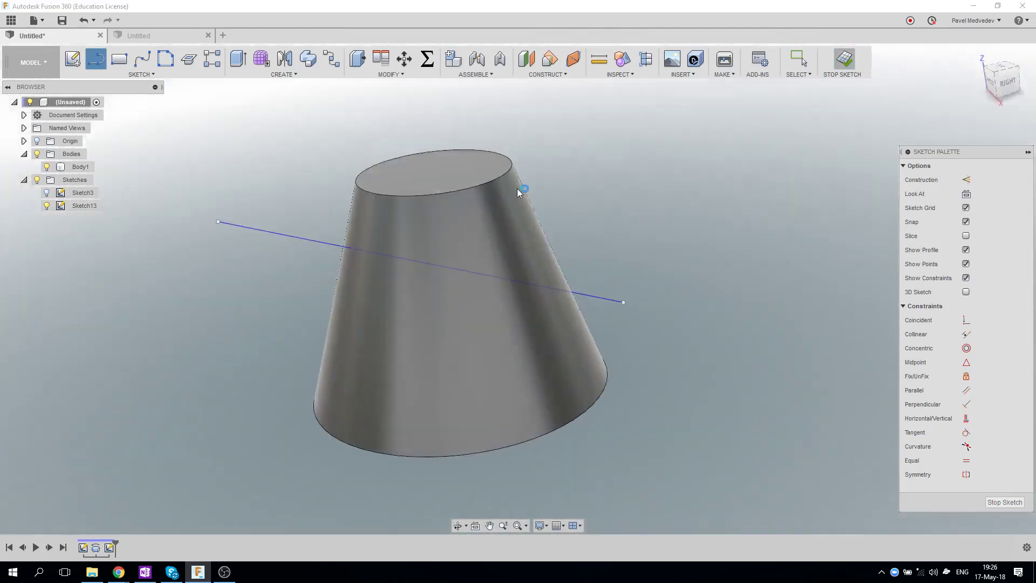
left_click(73, 60)
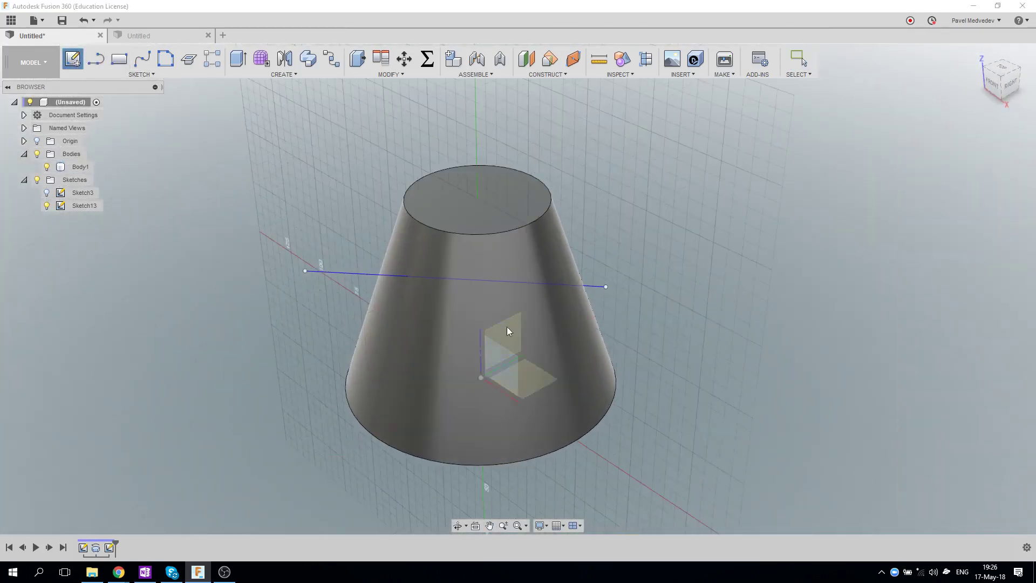
mouse_move(702, 306)
middle_mouse_down("shift")
mouse_move(743, 290)
mouse_move(724, 263)
mouse_move(663, 263)
mouse_move(715, 301)
mouse_move(731, 286)
mouse_move(664, 270)
mouse_move(673, 266)
middle_mouse_up("shift")
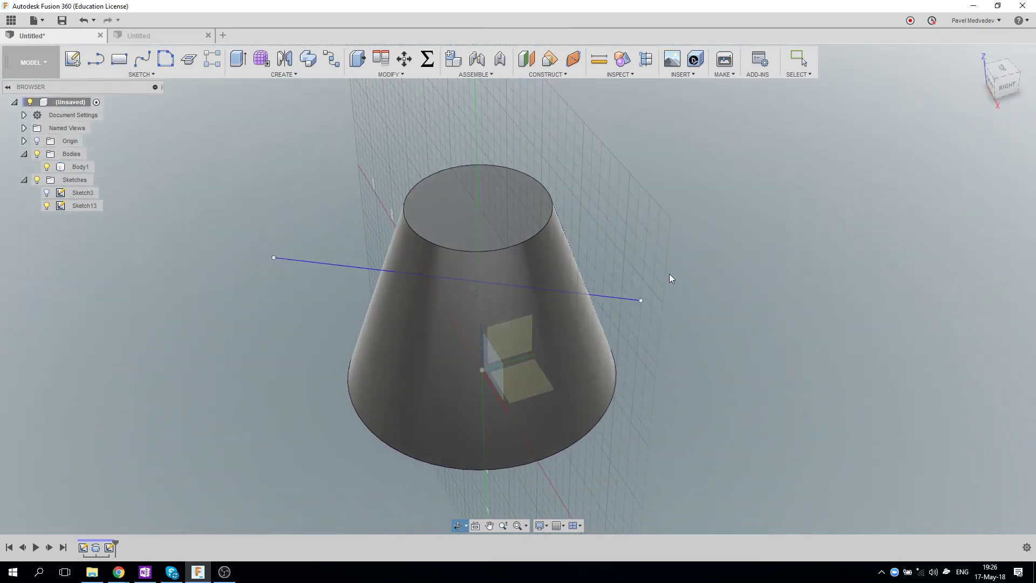
Step: Sketch a circle on the horizontal plane, centred on the cone's axis and wider than its top face
left_click(471, 184)
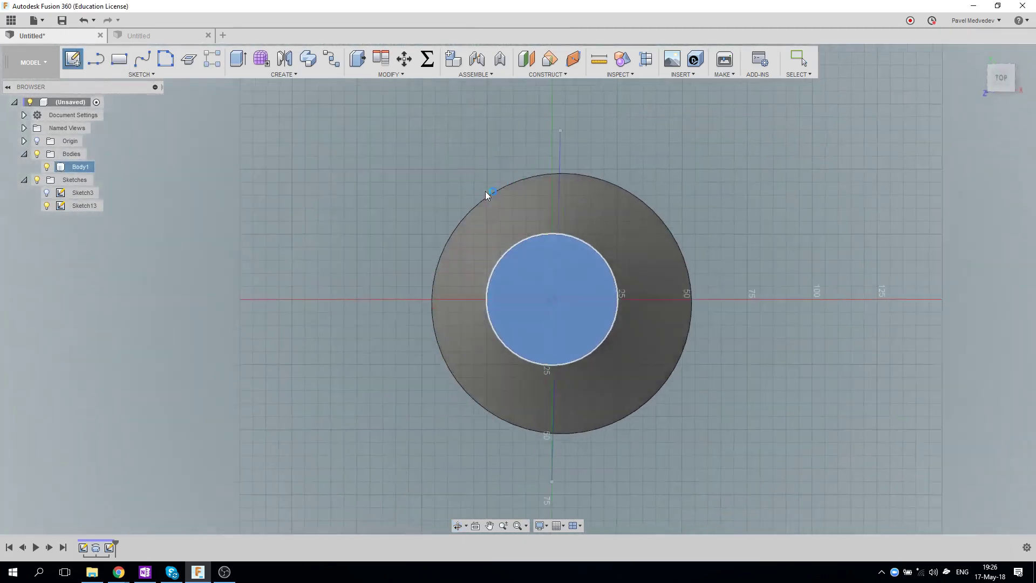
key("c")
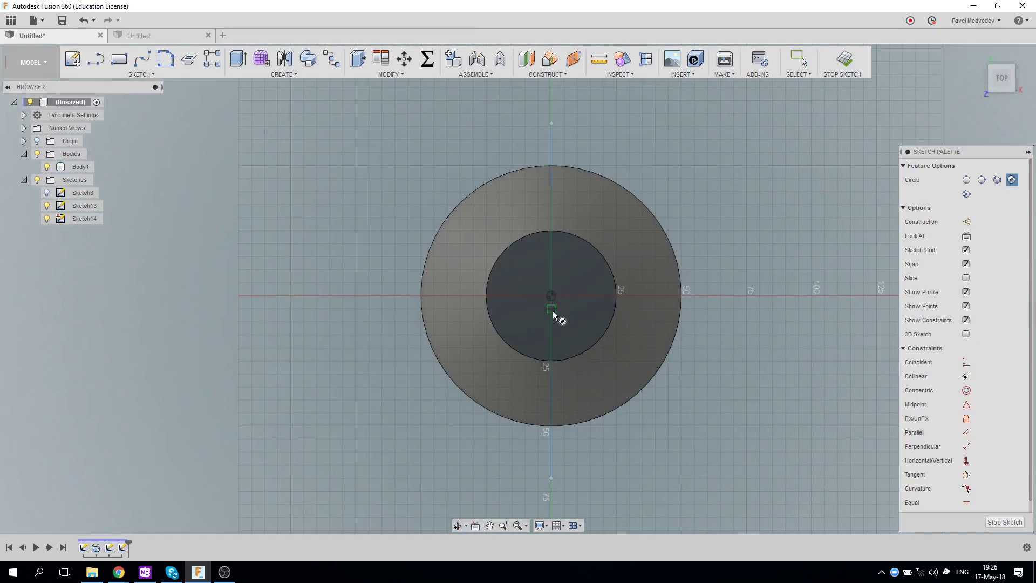
left_click(551, 321)
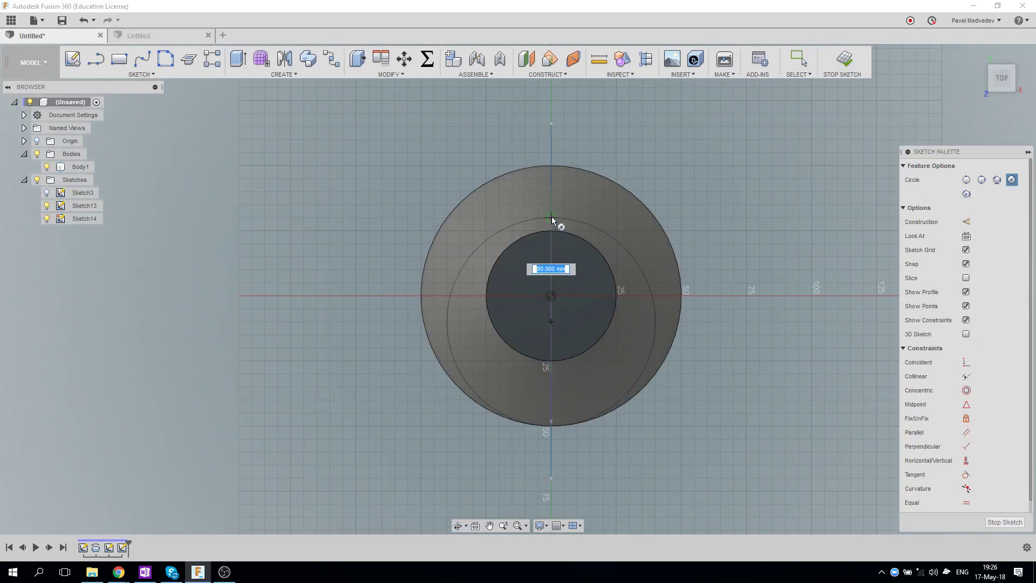
left_click(552, 222)
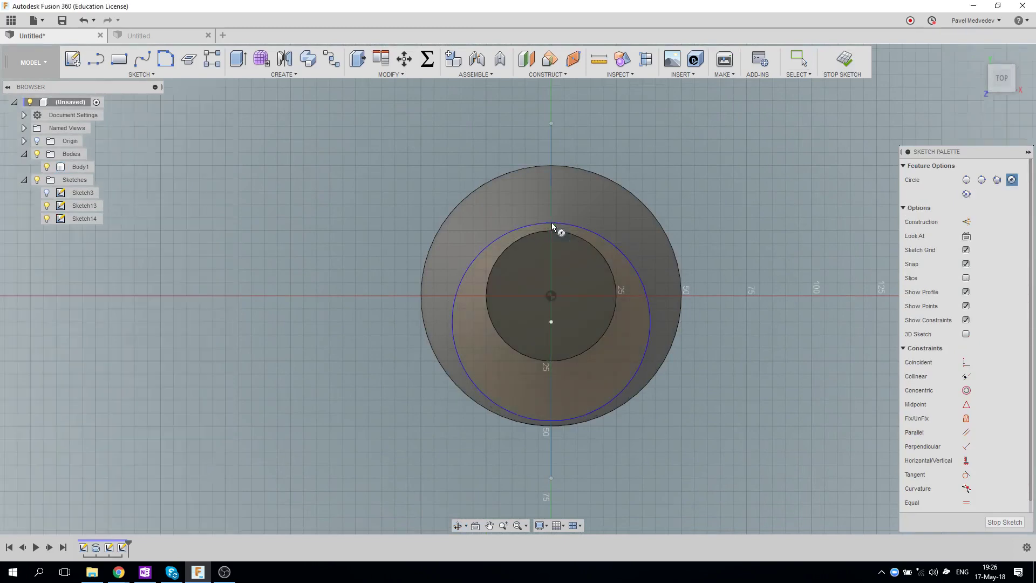
left_click(845, 60)
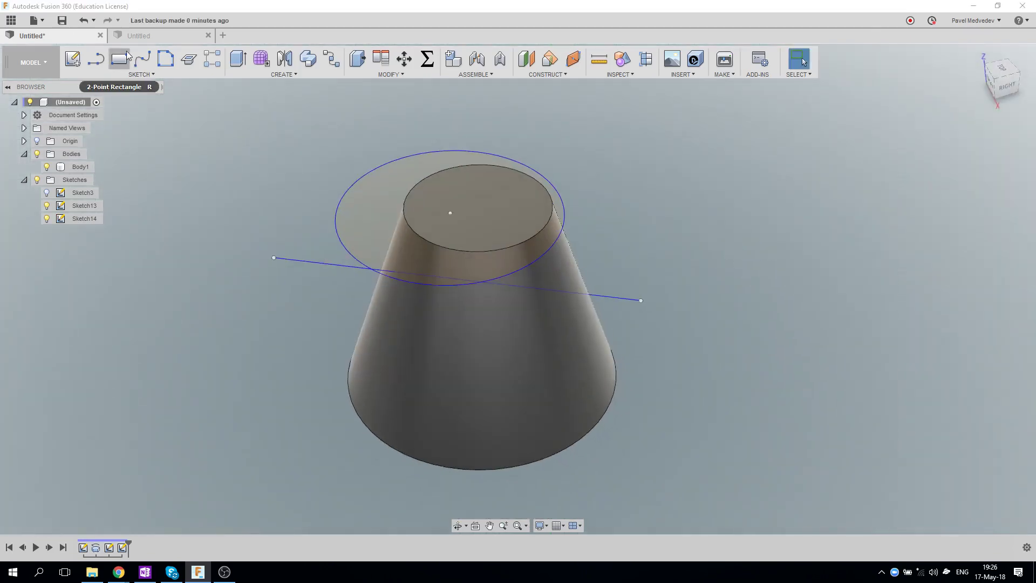
Step: In a new horizontal-plane sketch, draw a centre-point arc near the cone's right edge
left_click(72, 58)
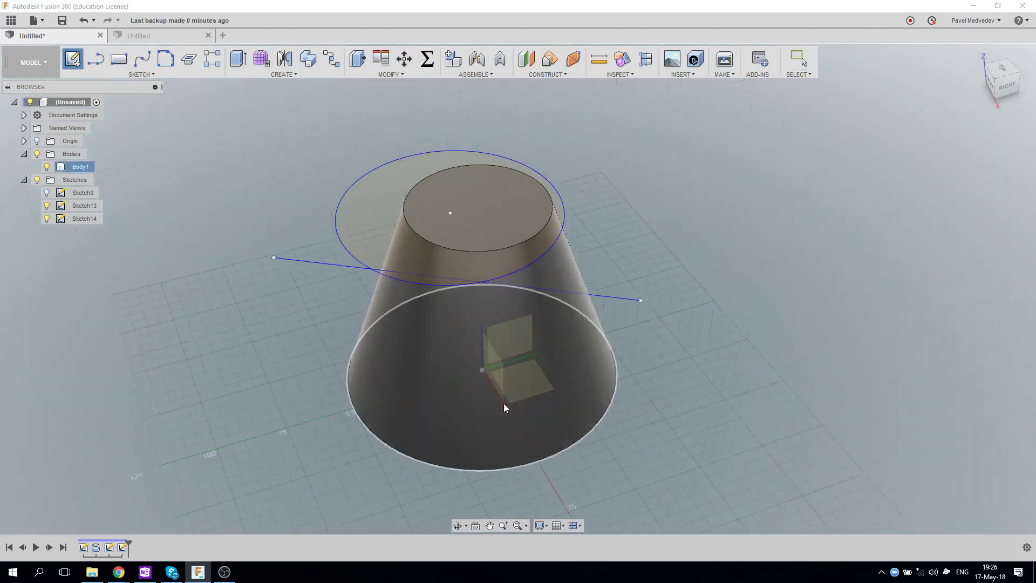
left_click(529, 384)
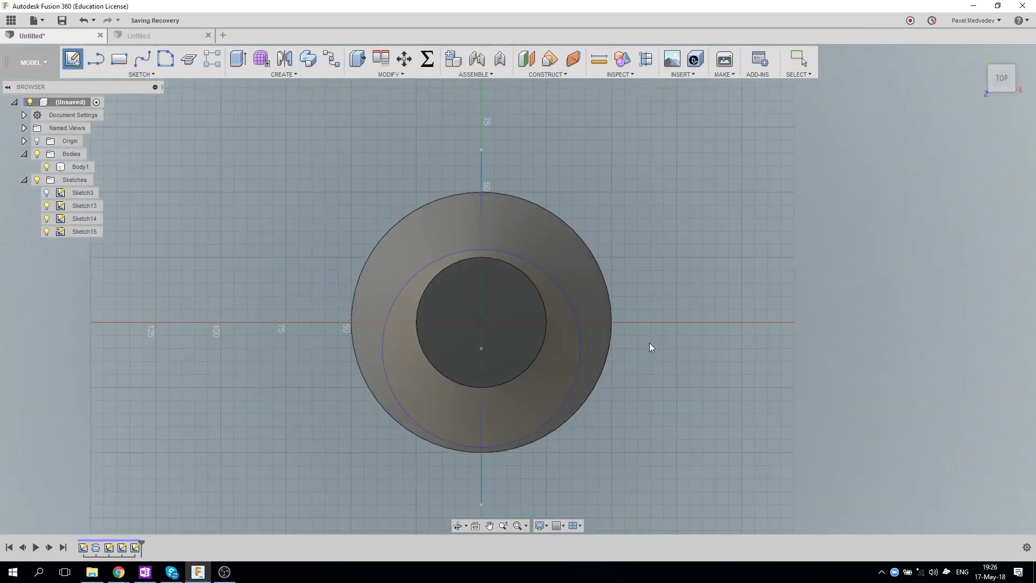
key("s")
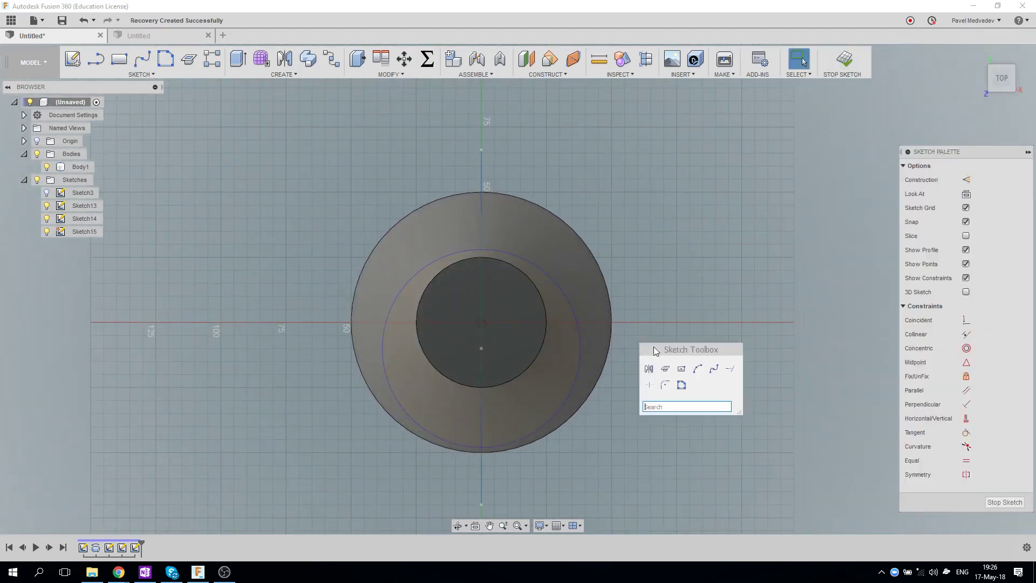
left_click(698, 369)
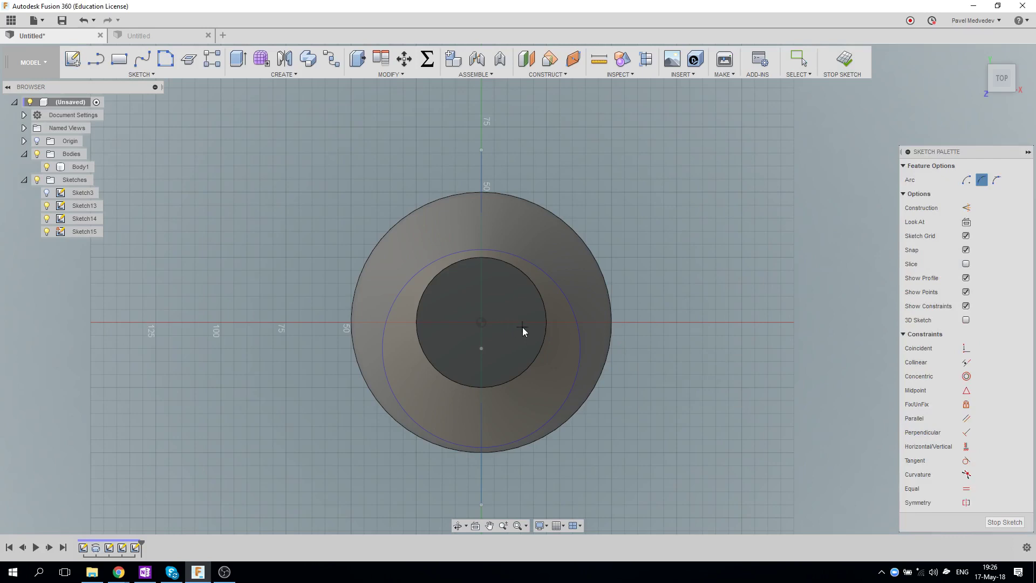
left_click(522, 328)
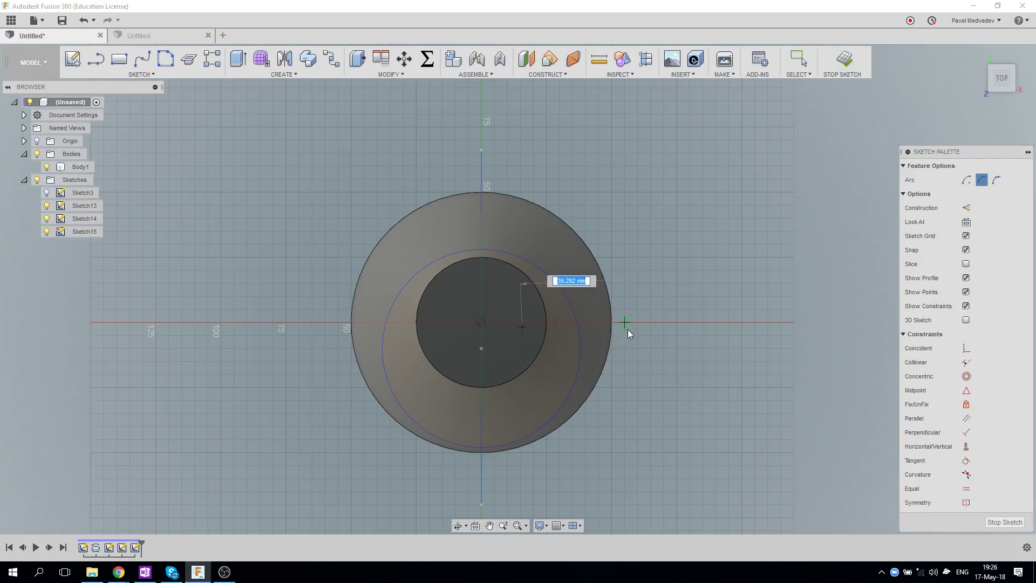
left_click(624, 348)
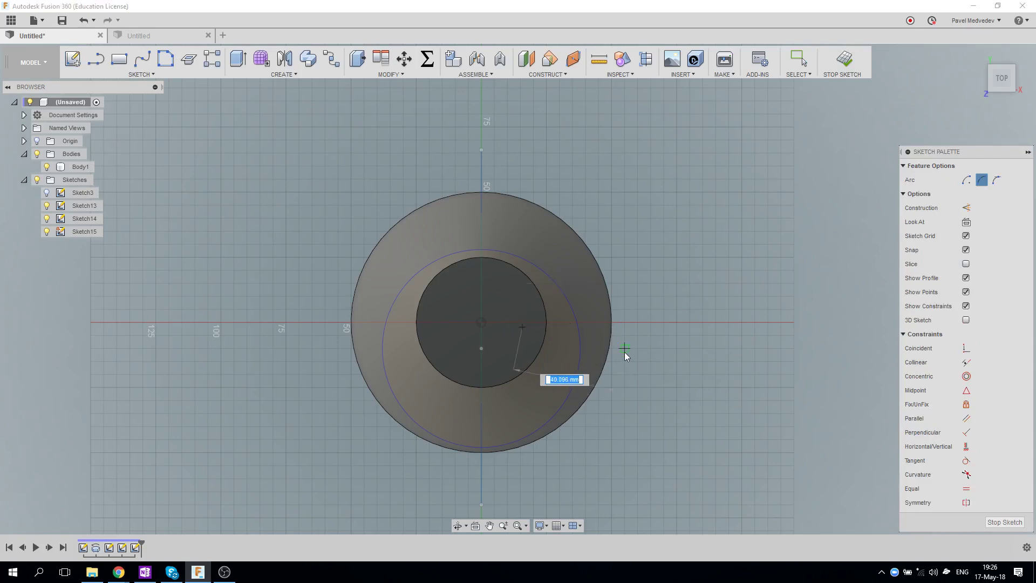
left_click(591, 310)
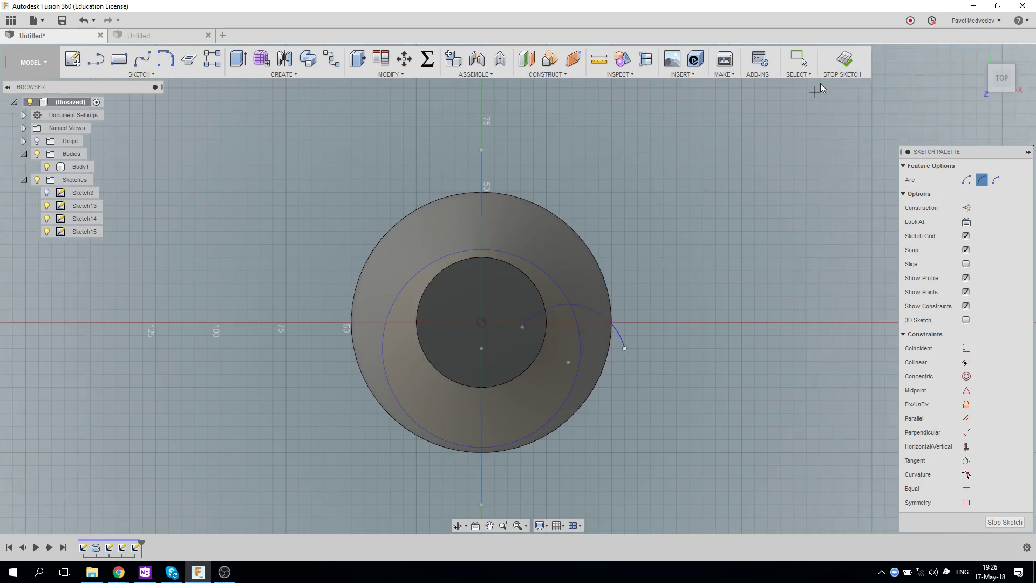
left_click(845, 59)
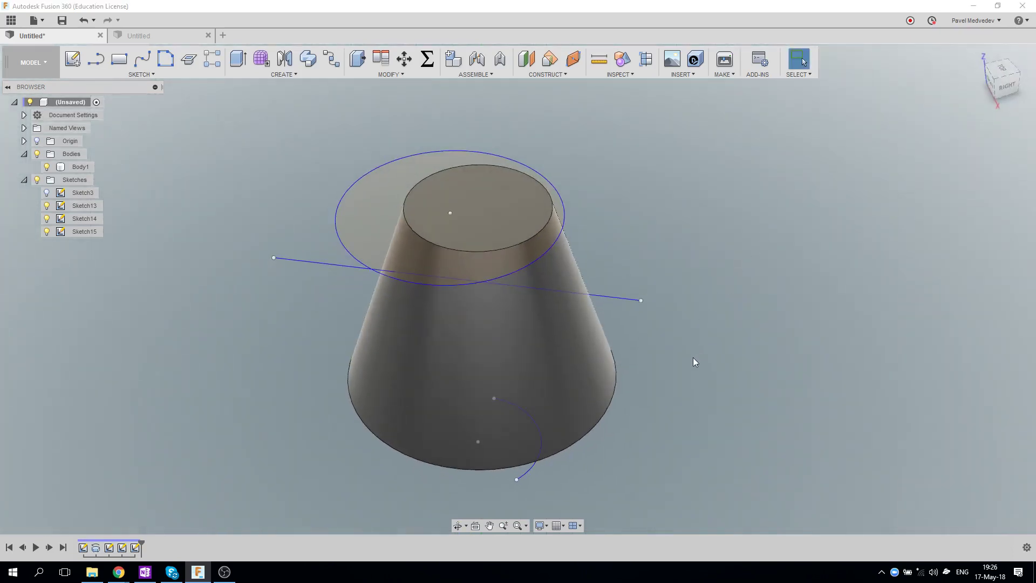
Step: Hide the Sketch13 line, Sketch14 circle and Sketch15 arc
mouse_move(693, 358)
middle_mouse_down("shift")
mouse_move(697, 237)
mouse_move(666, 331)
mouse_move(740, 308)
mouse_move(654, 319)
mouse_move(710, 315)
mouse_move(717, 289)
mouse_move(707, 340)
mouse_move(681, 284)
middle_mouse_up("shift")
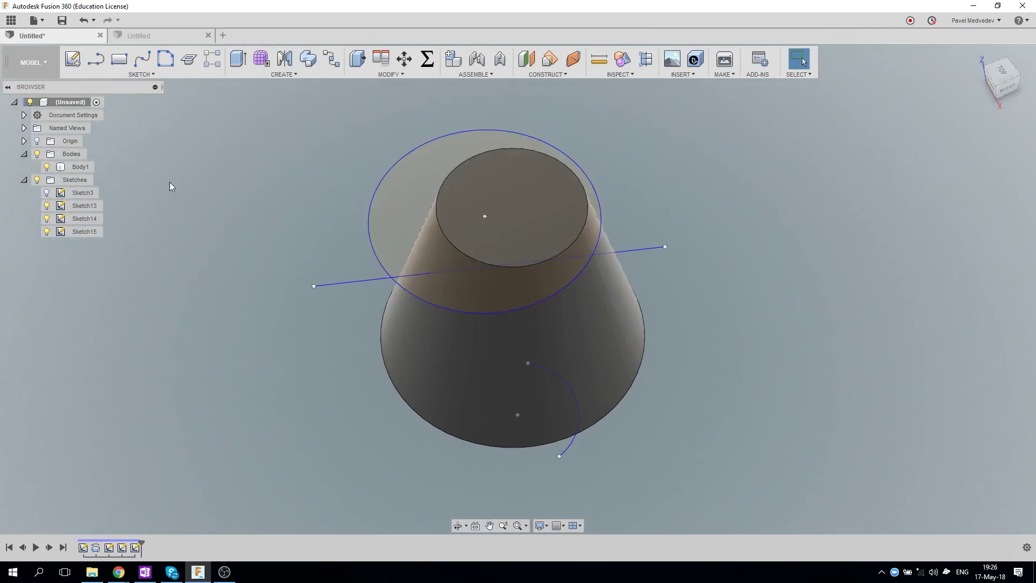
left_click(46, 205)
left_click(47, 219)
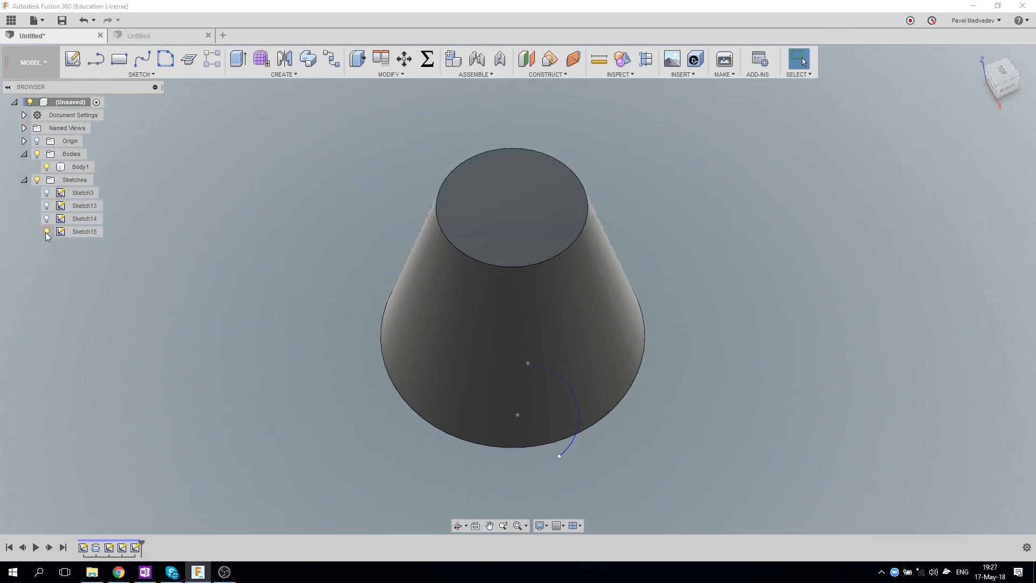
Step: Launch Project To Surface from the sketch Project / Include menu
left_click(146, 75)
mouse_move(93, 353)
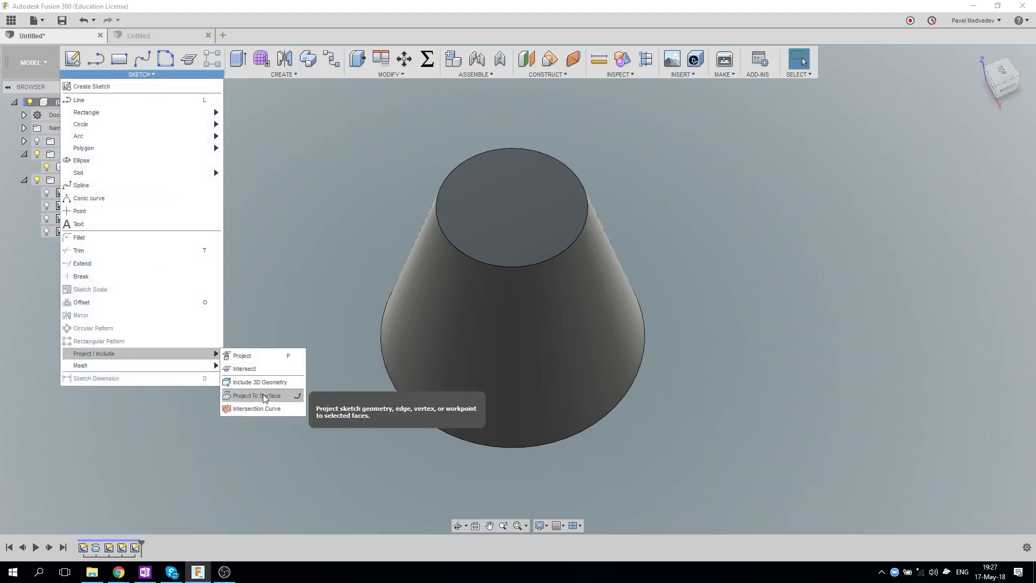
left_click(263, 398)
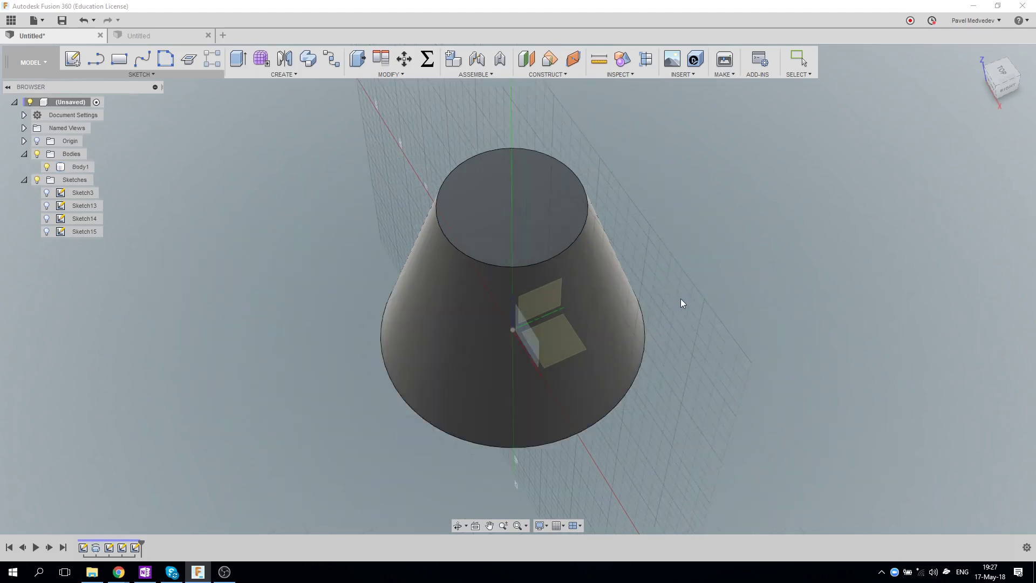
middle_click_drag(675, 296, 659, 262)
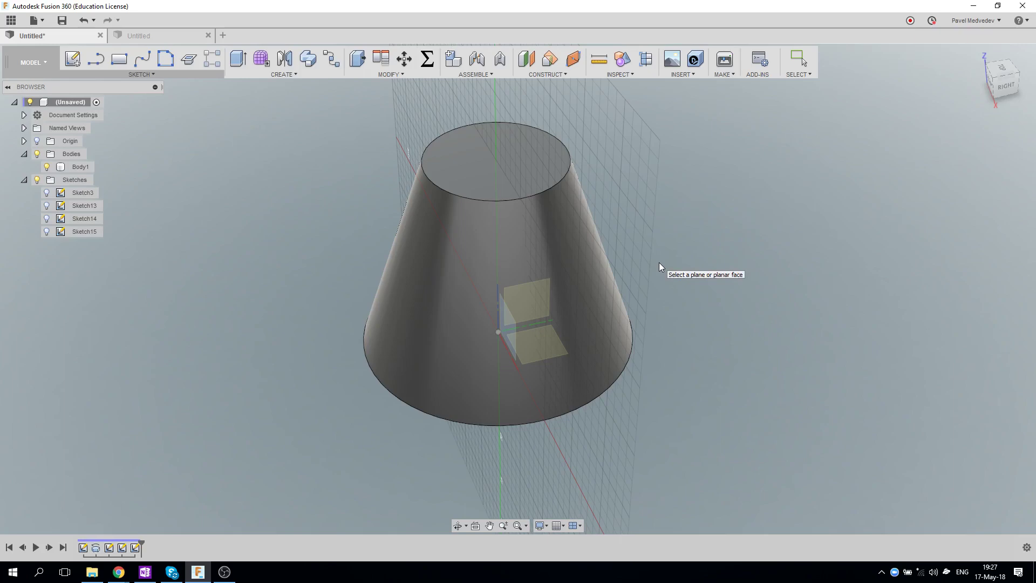
Step: Project the Sketch13 line onto the cone's side face using the Along Vector projection type
left_click(533, 297)
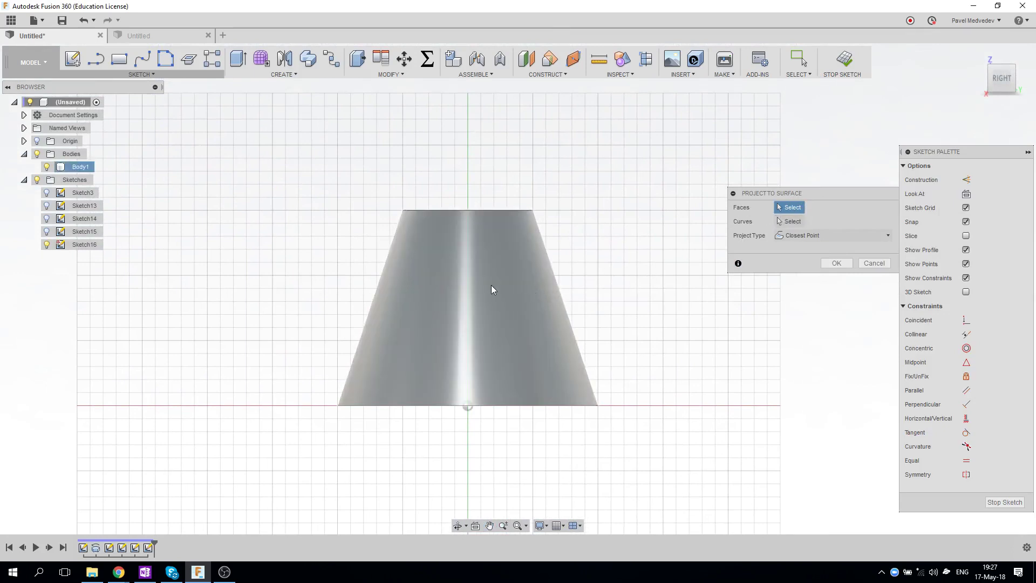
left_click(481, 247)
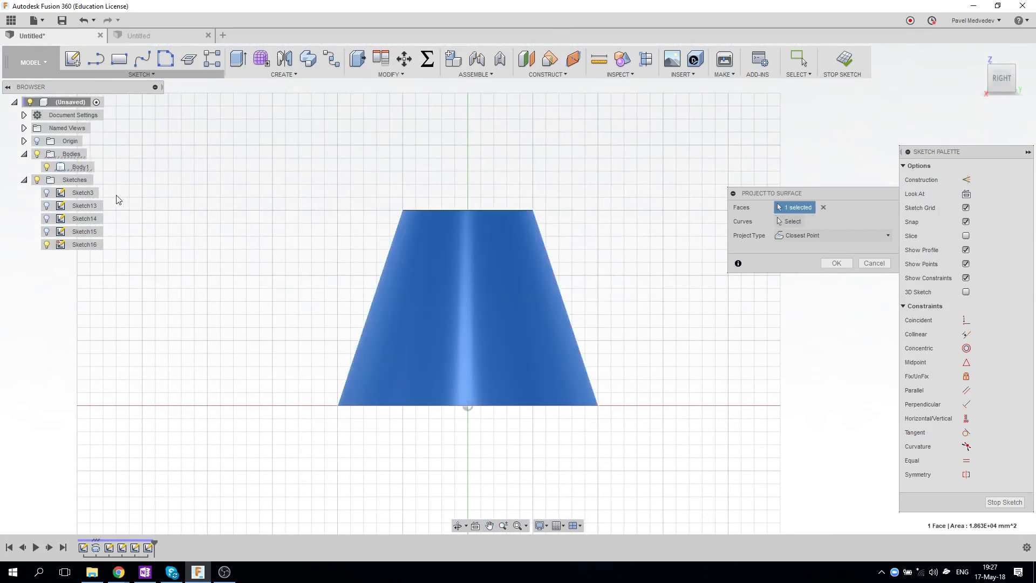
left_click(792, 221)
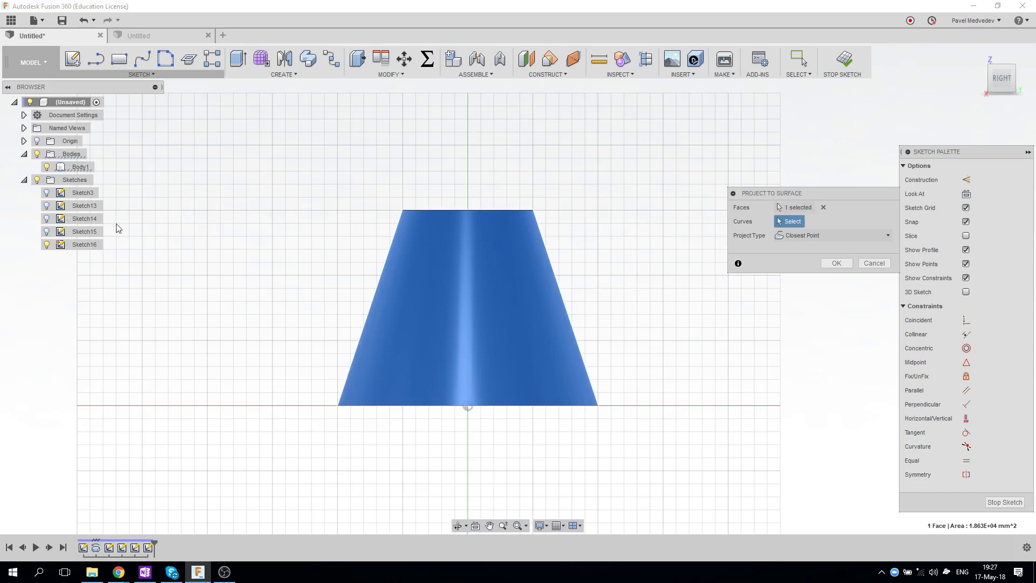
left_click(46, 206)
left_click(311, 224)
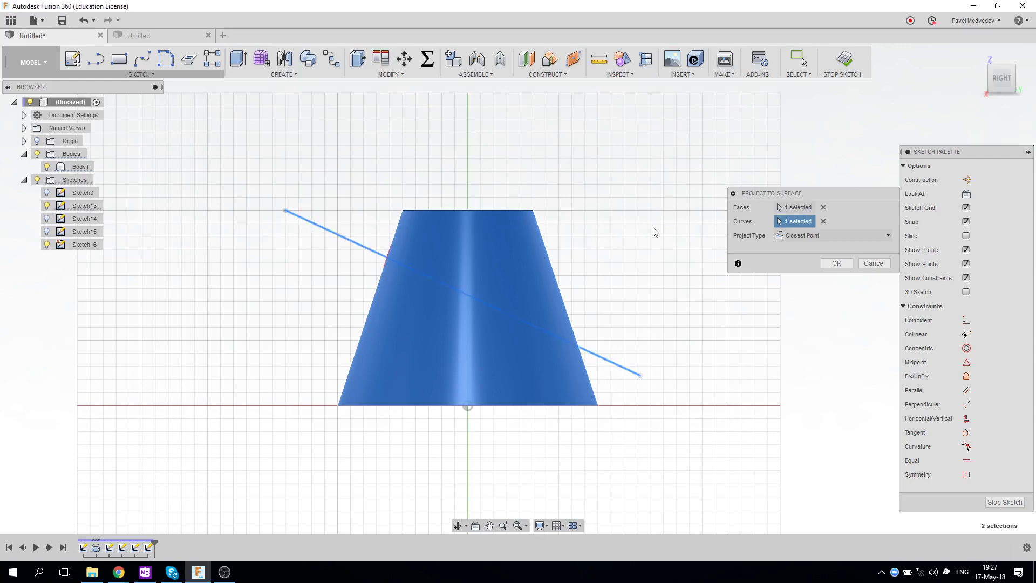
middle_click_drag(668, 224, 664, 234, "shift")
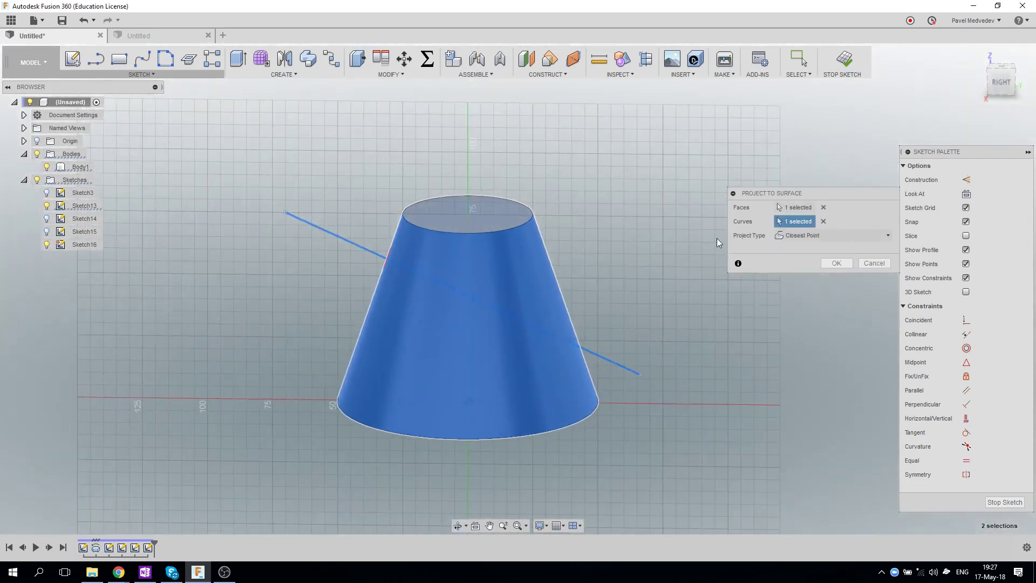
left_click(798, 238)
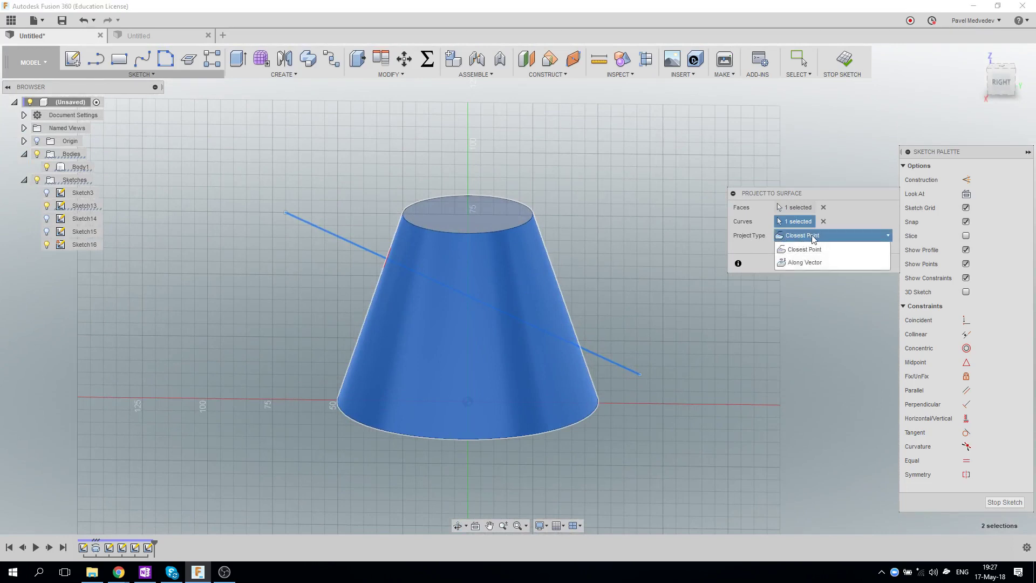
left_click(791, 263)
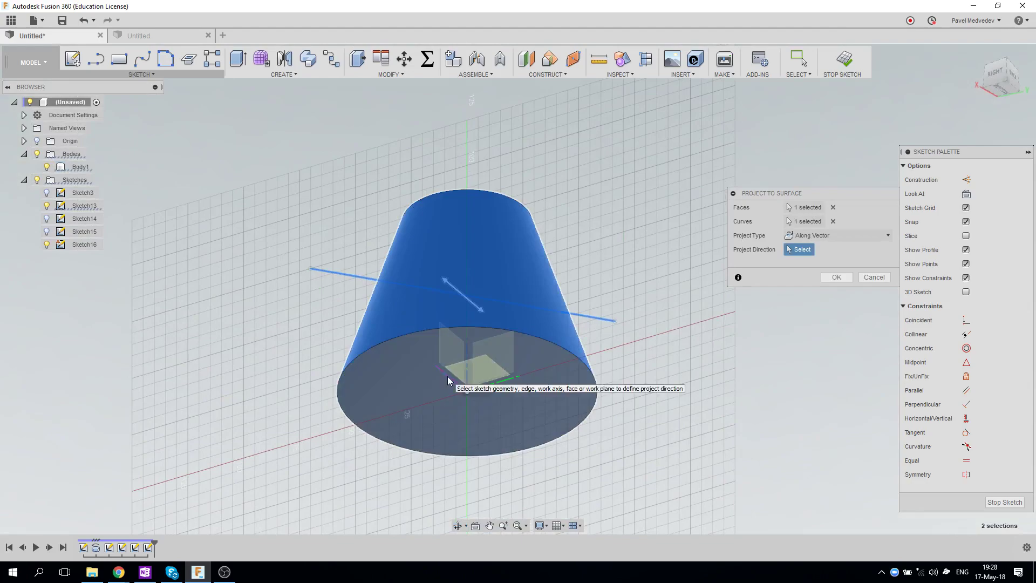
left_click(449, 376)
middle_click_drag(646, 235, 654, 290, "shift")
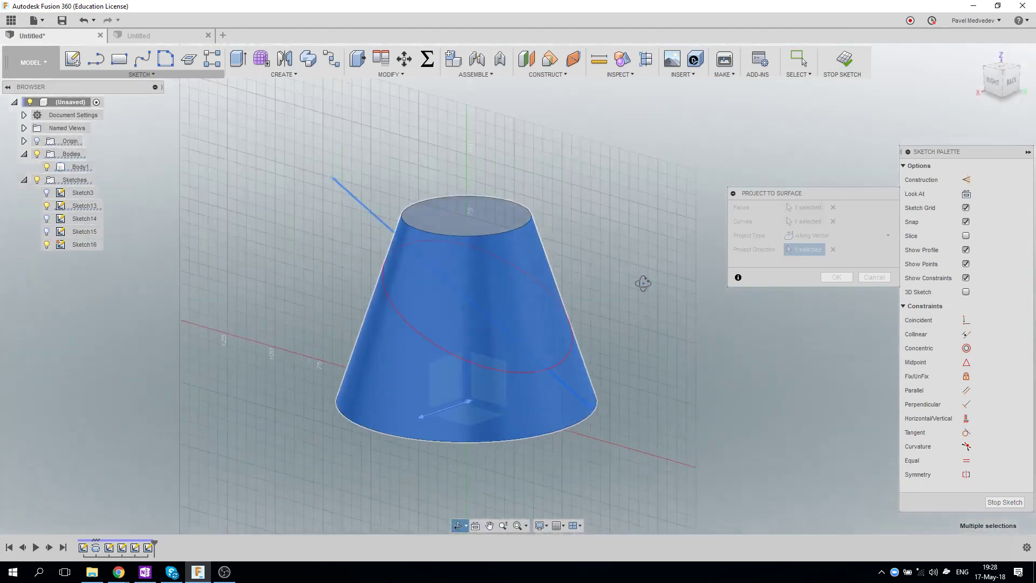
left_click(837, 277)
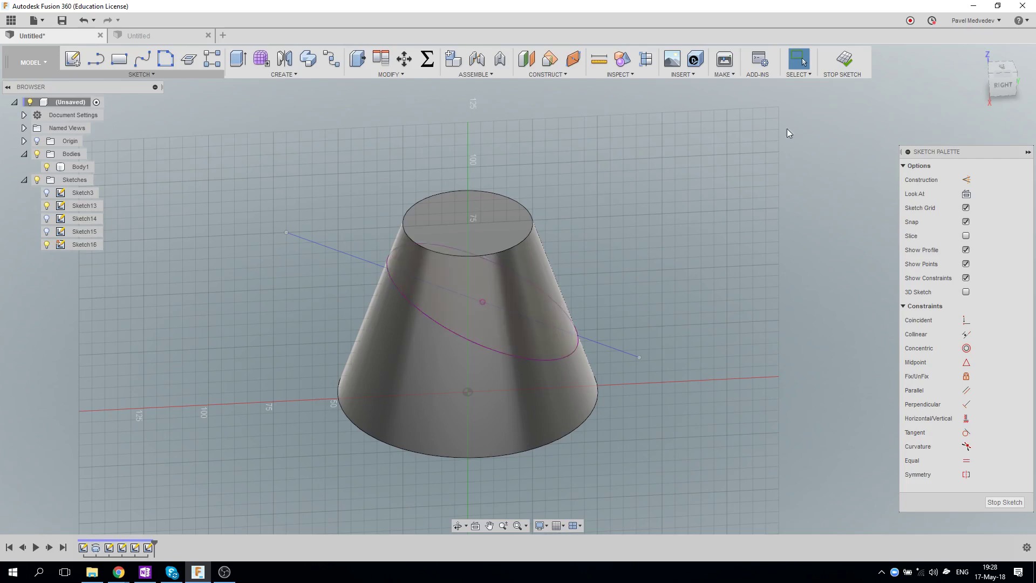
Step: Finish the projection sketch and hide the diagonal line sketch
left_click(858, 58)
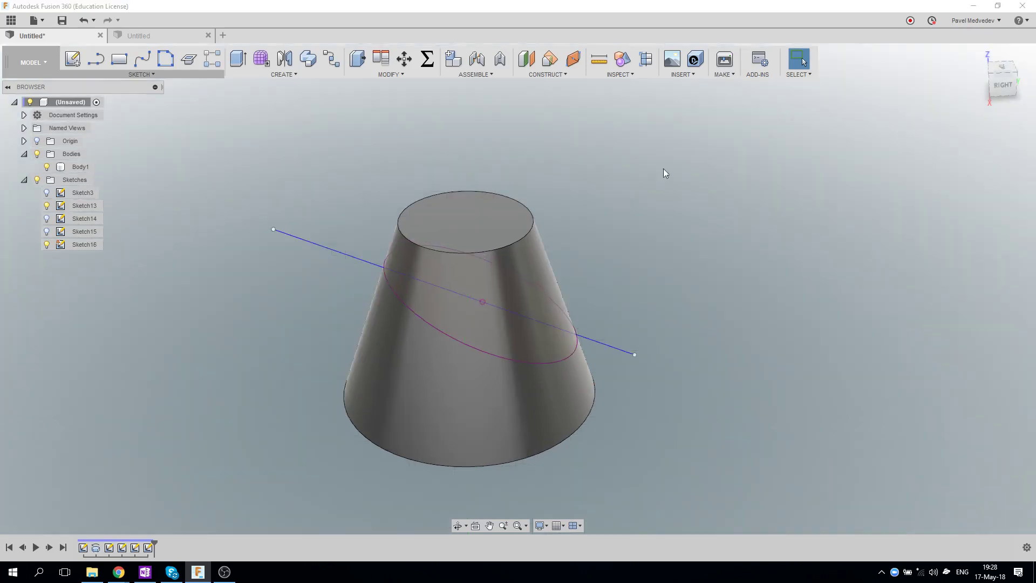
left_click(47, 244)
left_click(50, 208)
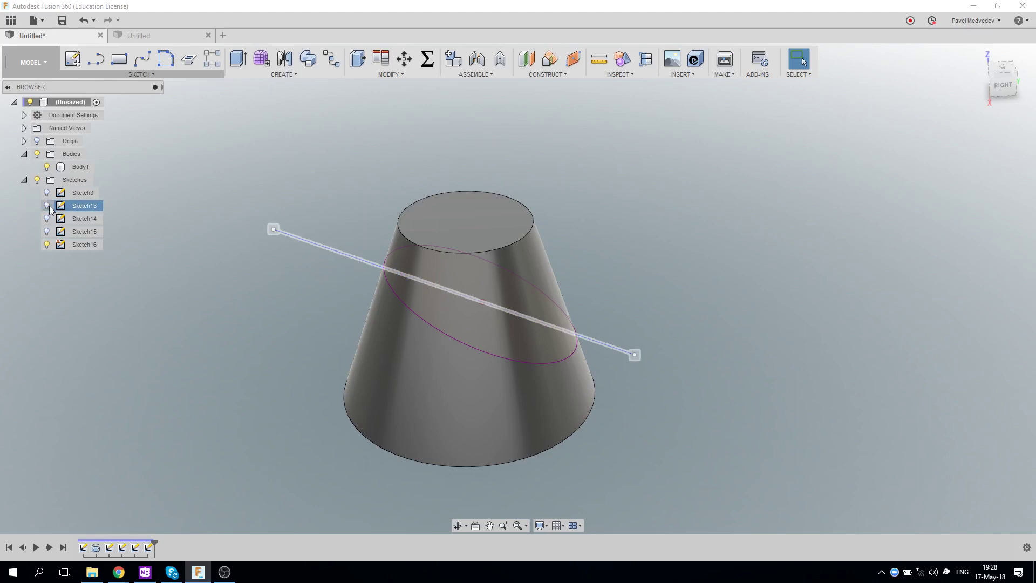
left_click(717, 286)
middle_click_drag(713, 270, 349, 286, "shift")
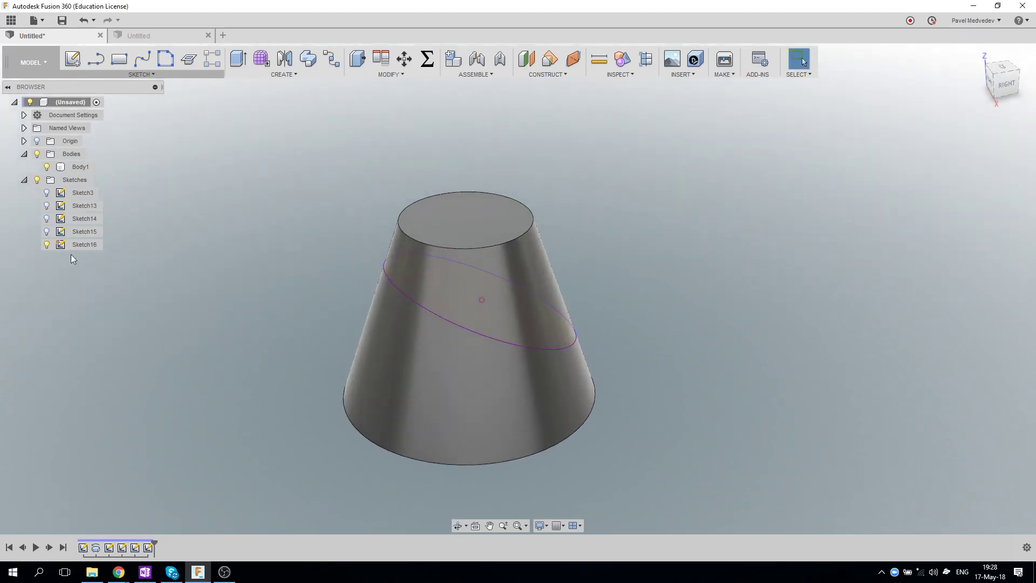
Step: Hide the projected curve sketch and show the Sketch14 circle again
left_click(80, 166)
left_click(599, 323)
middle_click_drag(621, 324, 627, 296, "shift")
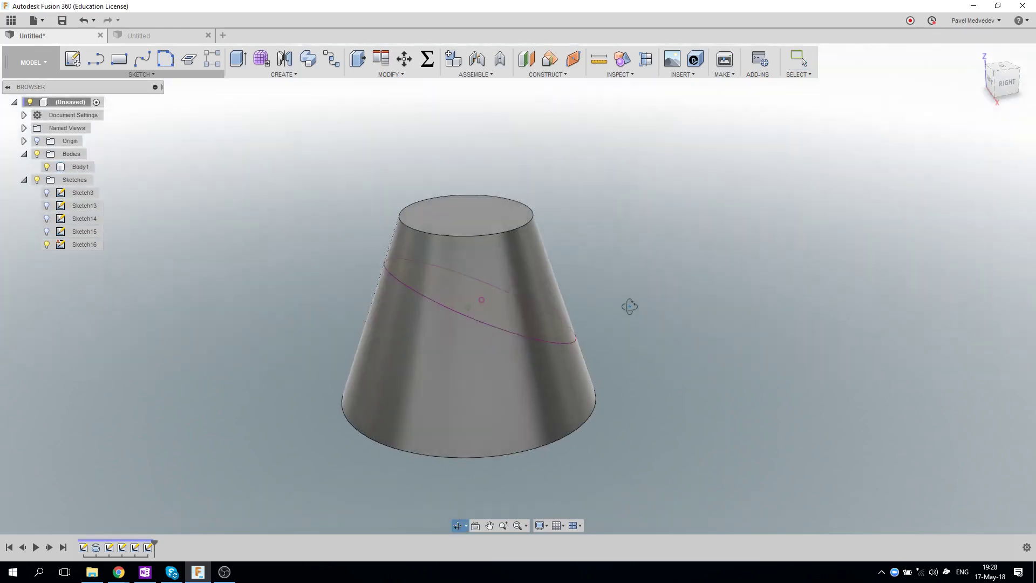
key("Escape")
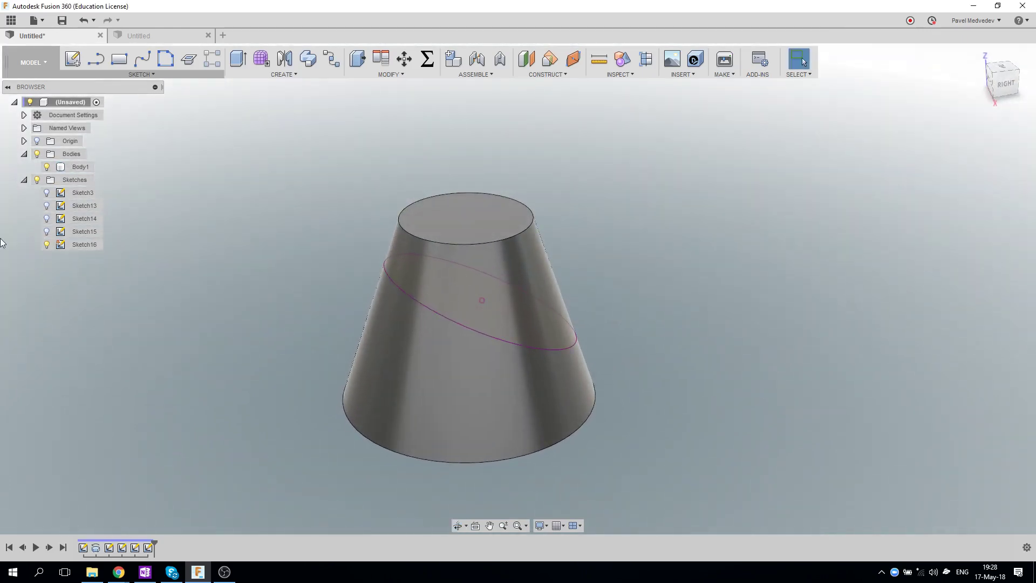
left_click(47, 244)
left_click(47, 219)
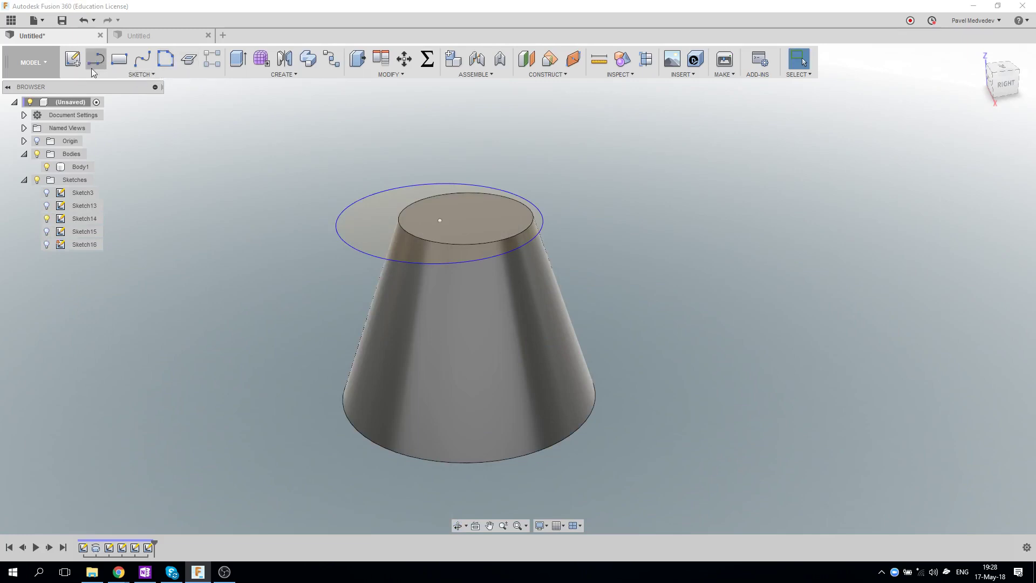
Step: Start a new sketch on the XY plane and launch Project To Surface
left_click(73, 61)
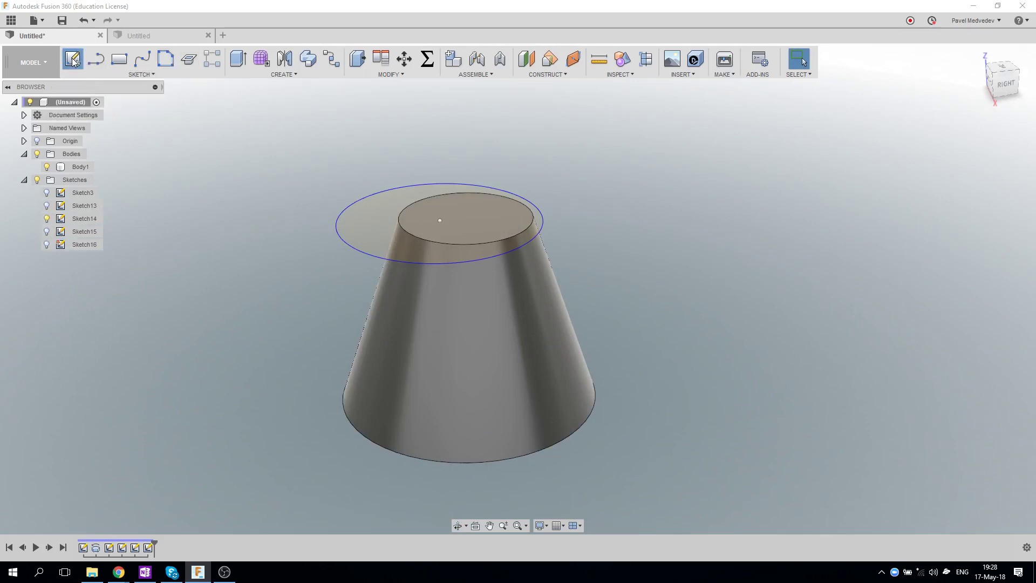
left_click(519, 406)
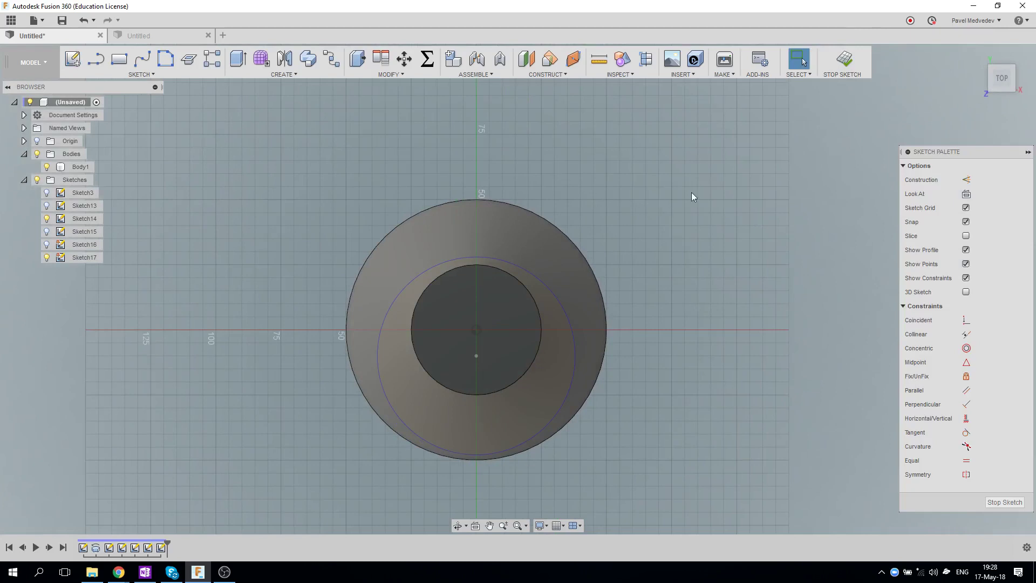
left_click(139, 76)
mouse_move(94, 354)
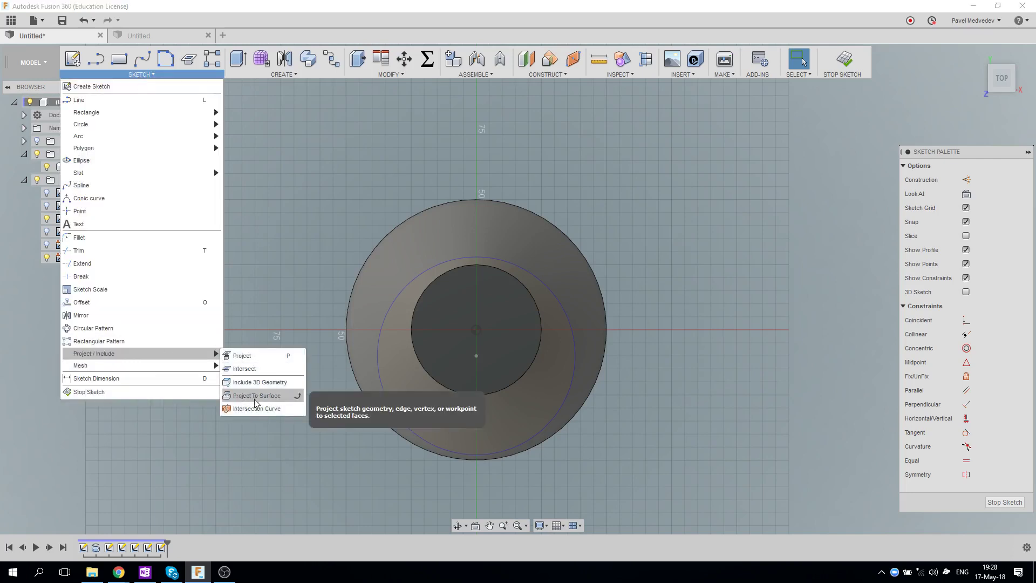
left_click(253, 397)
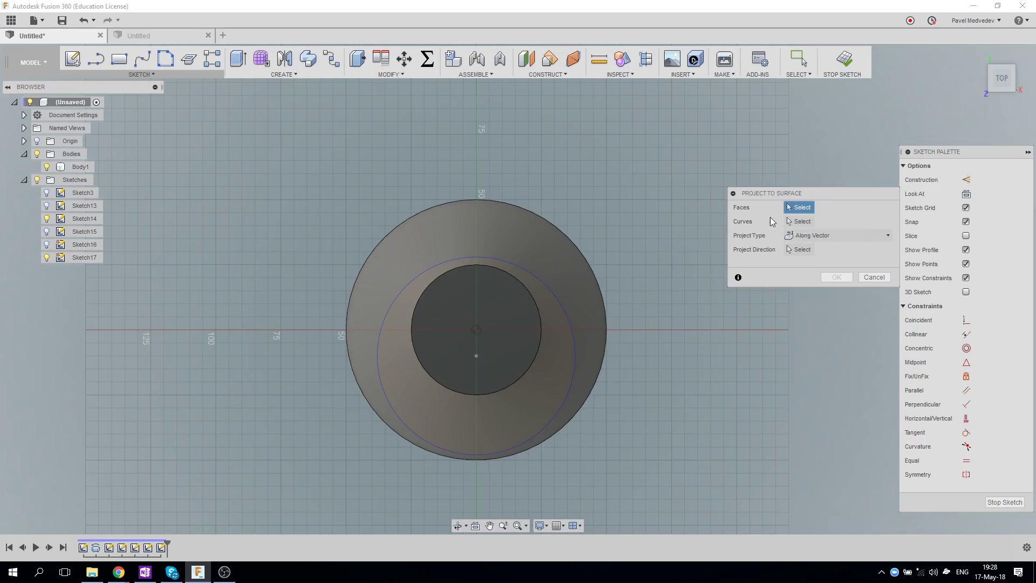
Step: Project the Sketch14 circle onto the cone's side face along a vertical vector, then finish Sketch17
left_click(543, 252)
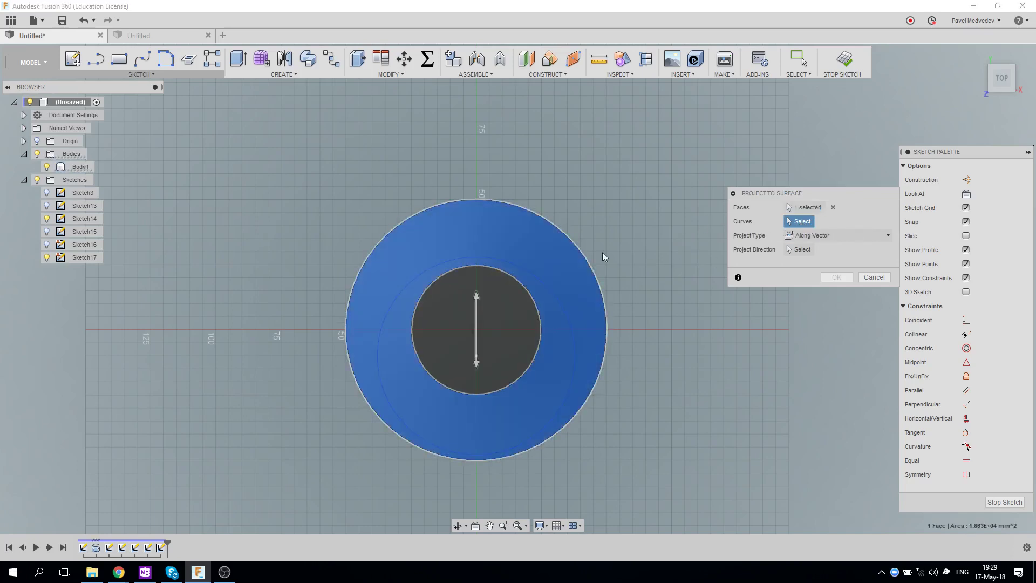
left_click(553, 293)
left_click(834, 236)
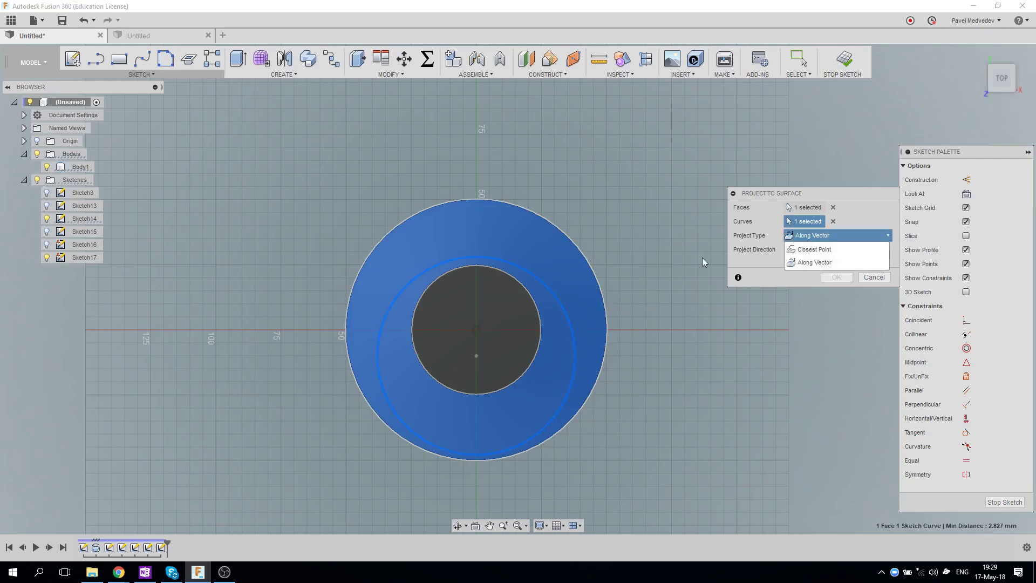
left_click(840, 263)
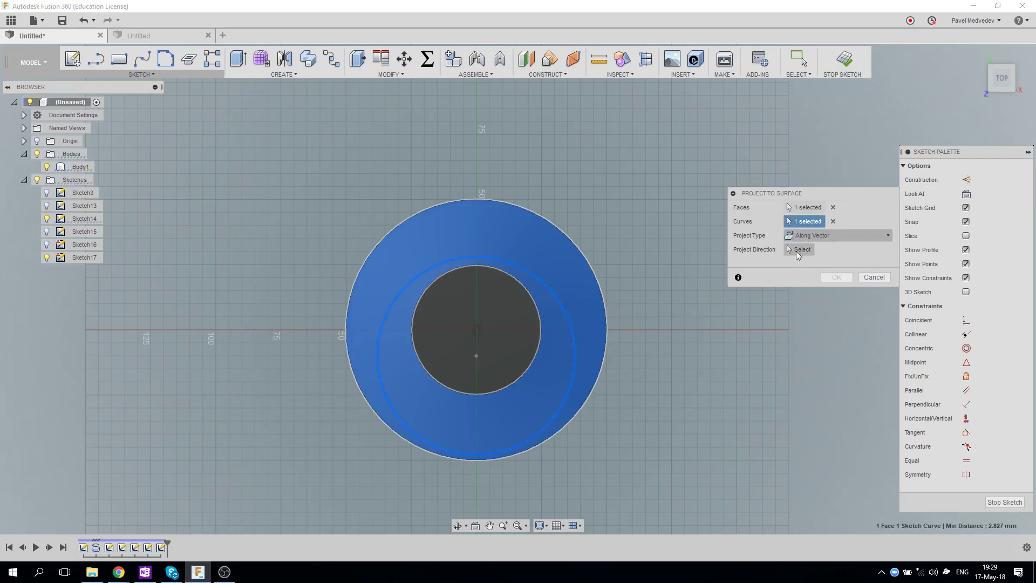
left_click(798, 254)
middle_click_drag(717, 342, 511, 276, "shift")
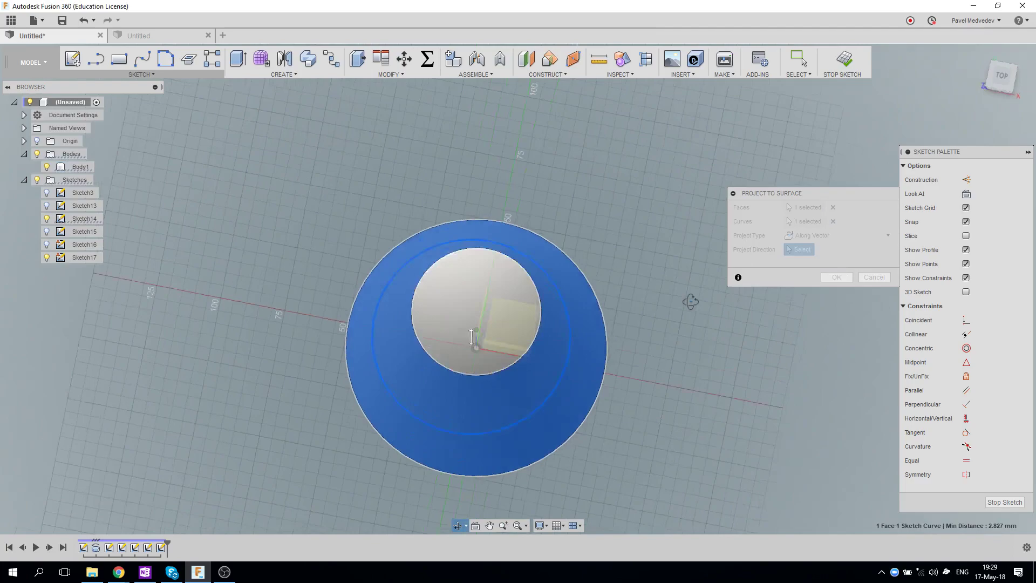
left_click(512, 277)
left_click(836, 277)
mouse_move(822, 278)
middle_mouse_down("shift")
mouse_move(744, 271)
mouse_move(697, 211)
mouse_move(691, 308)
mouse_move(721, 292)
middle_mouse_up("shift")
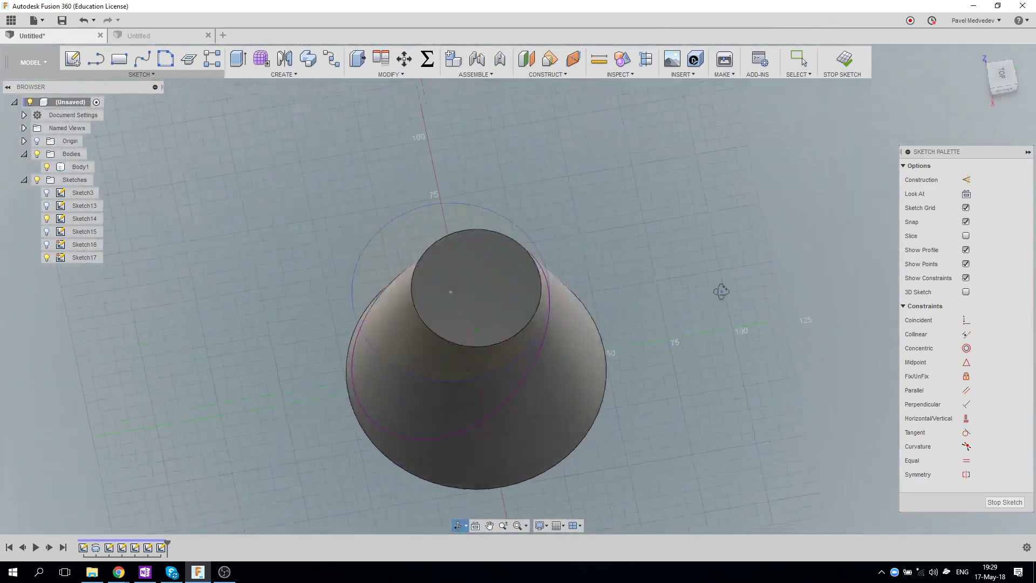
left_click(843, 60)
Step: Orbit the view to look at the cone from above and then the side
middle_click_drag(758, 226, 772, 180, "shift")
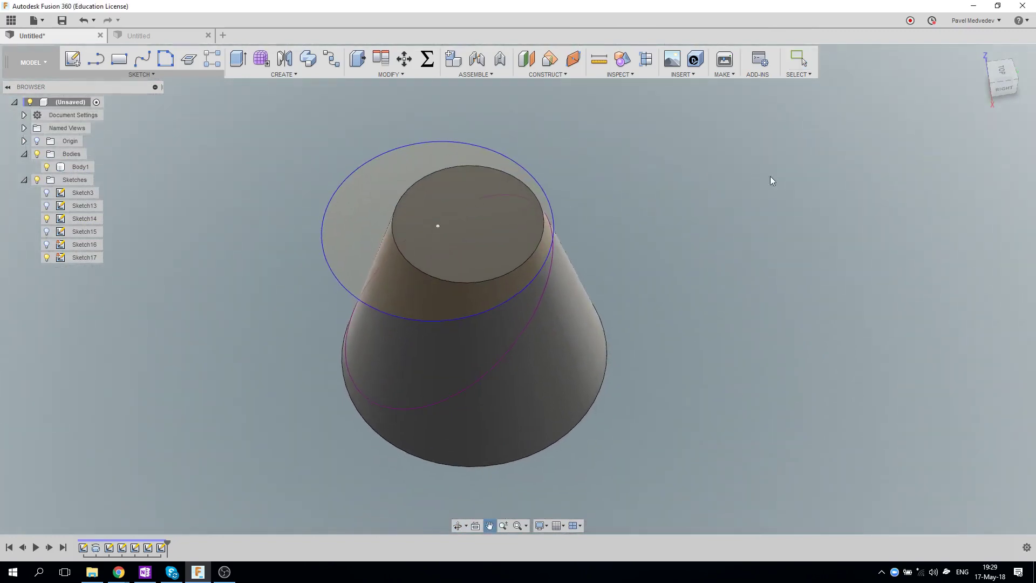
left_click(1003, 70)
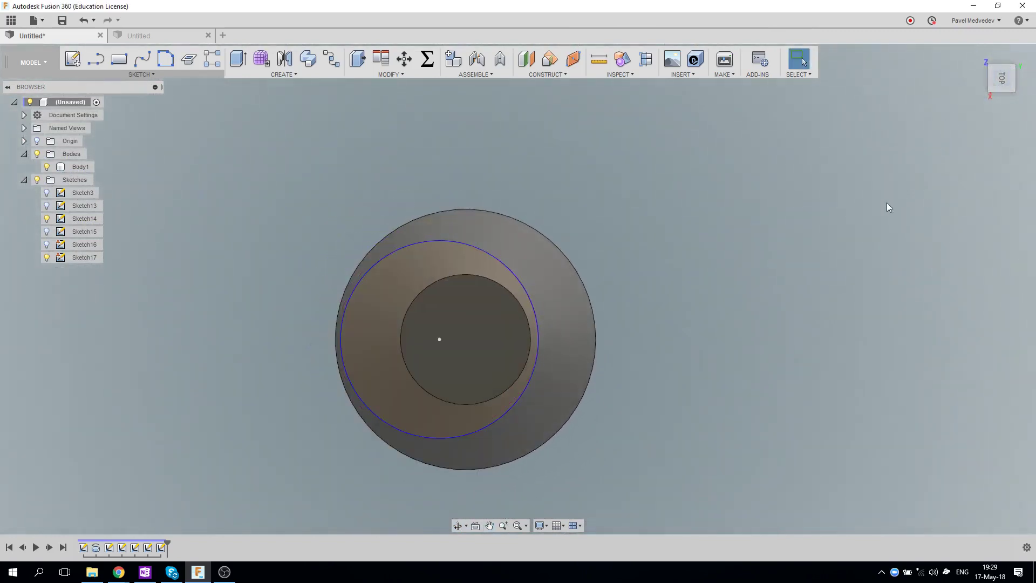
middle_click_drag(672, 224, 763, 224)
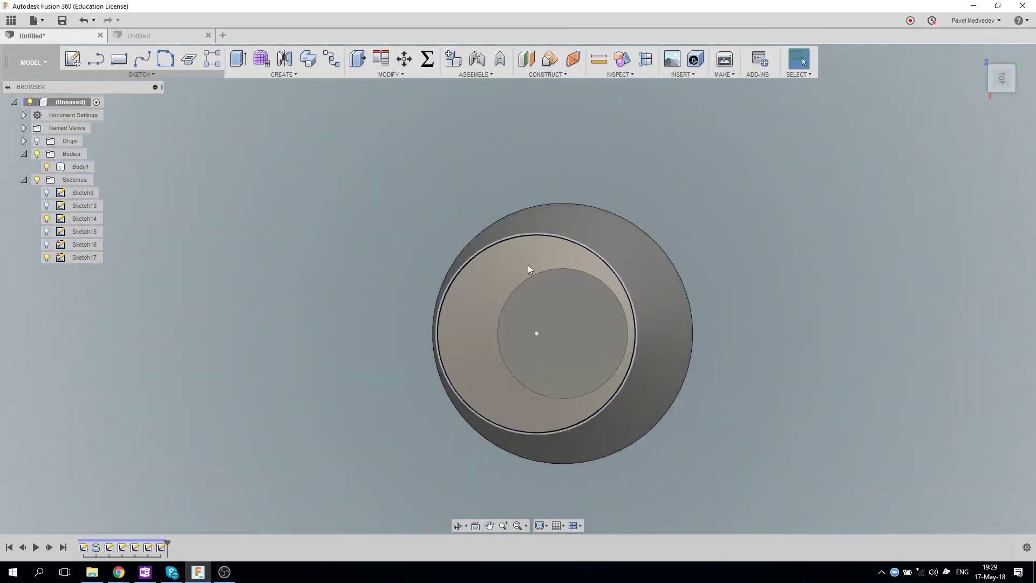
middle_click_drag(762, 381, 761, 300, "shift")
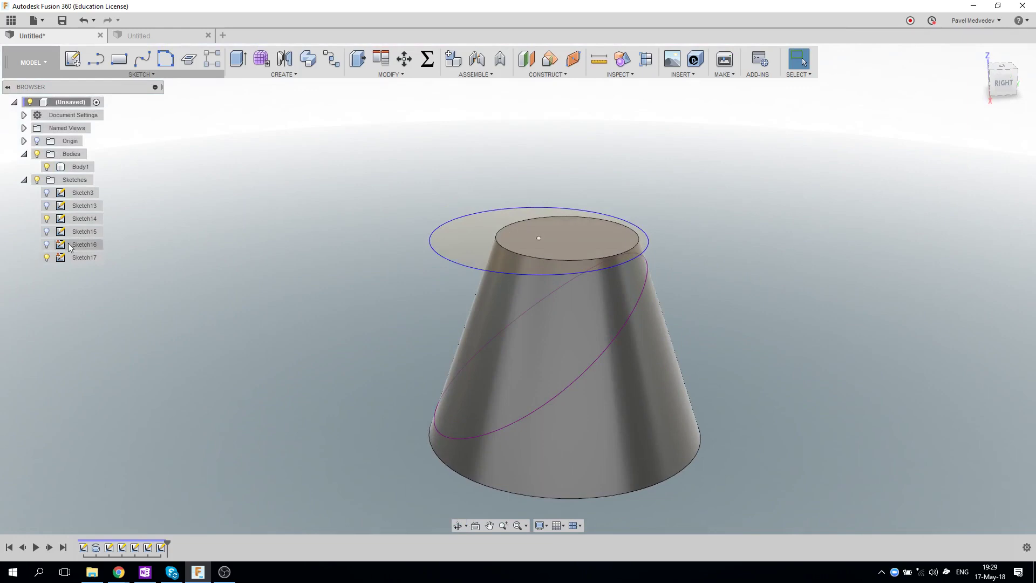
Step: Hide Sketch17 and Sketch14, and show the Sketch15 arc
left_click(47, 258)
left_click(47, 219)
left_click(46, 231)
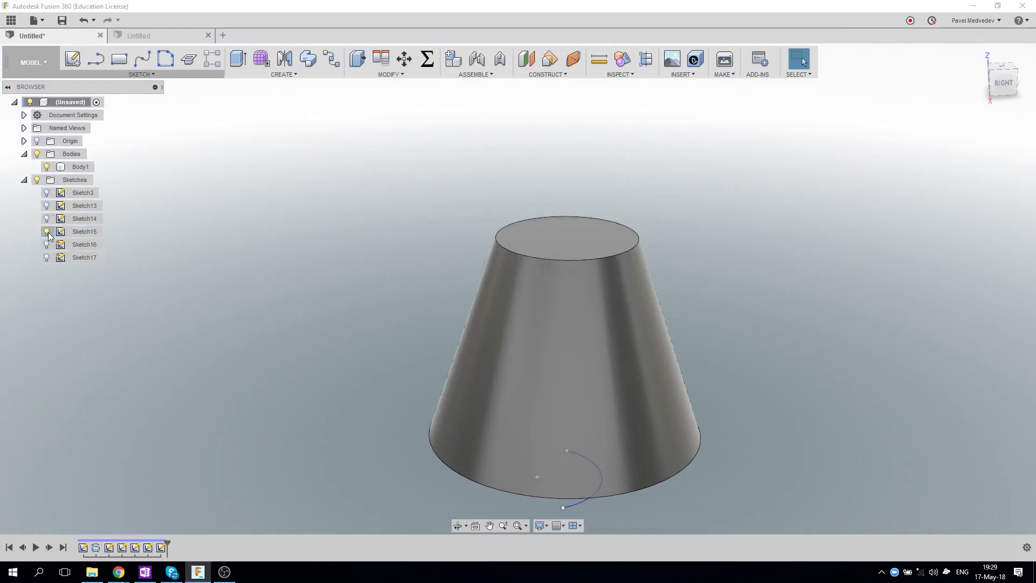
mouse_move(662, 289)
middle_mouse_down("shift")
mouse_move(634, 238)
mouse_move(659, 284)
middle_mouse_up("shift")
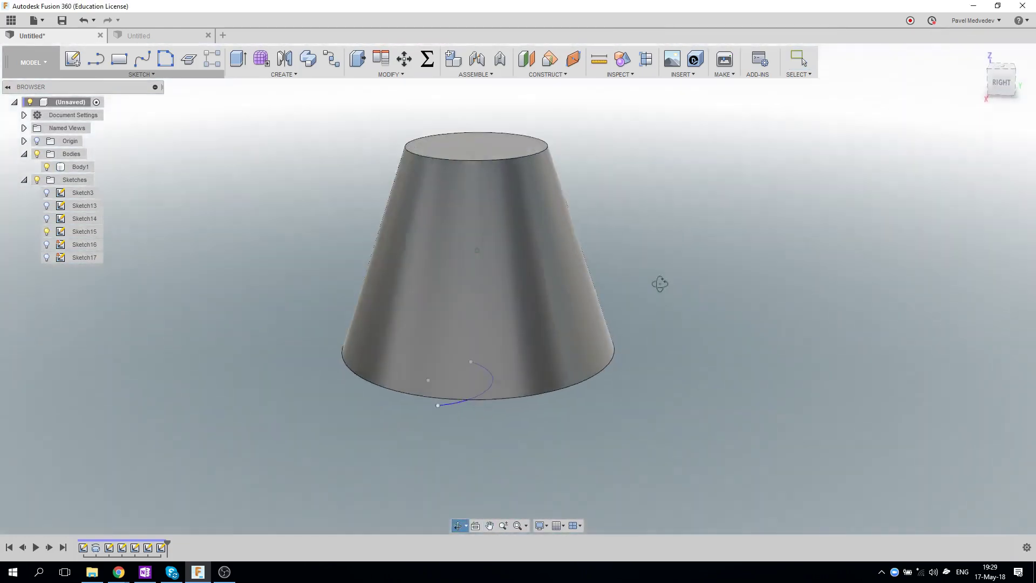
Step: Start a new sketch on the base XY plane and launch Project To Surface
left_click(72, 59)
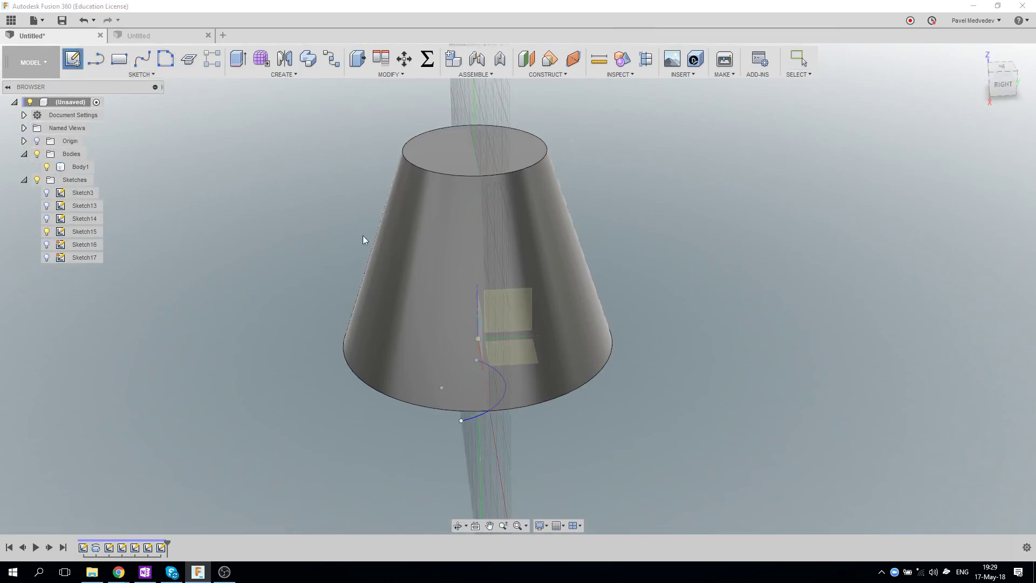
left_click(521, 355)
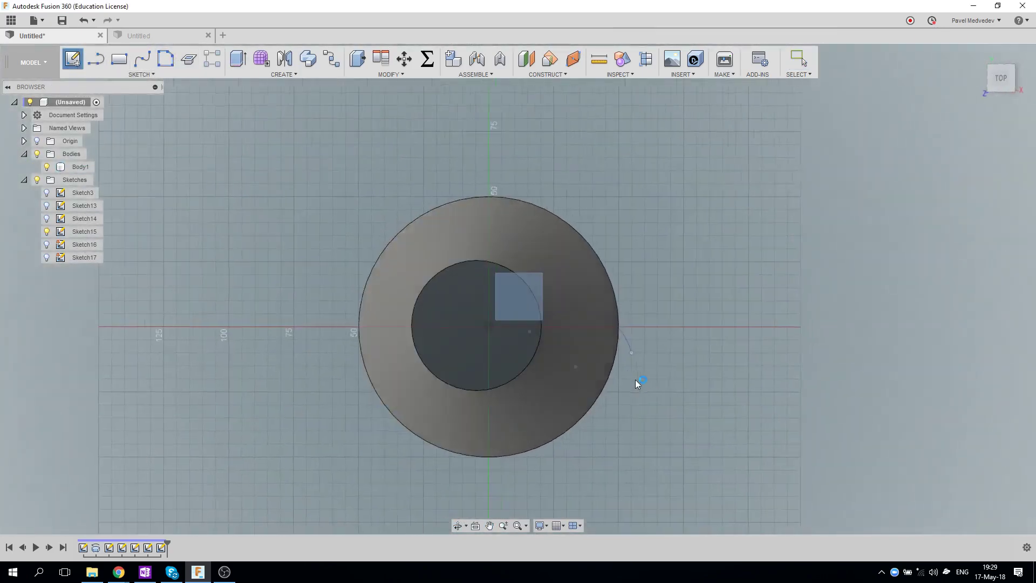
left_click(142, 74)
mouse_move(94, 354)
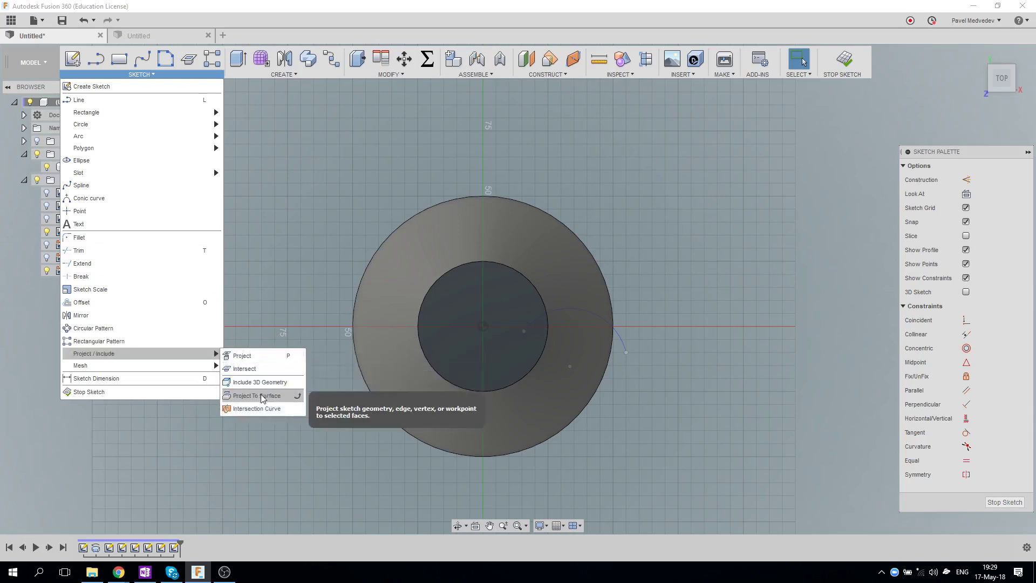
left_click(260, 394)
Step: Project the Sketch15 arc onto the cone's sloped face, using the top face as direction
left_click(571, 285)
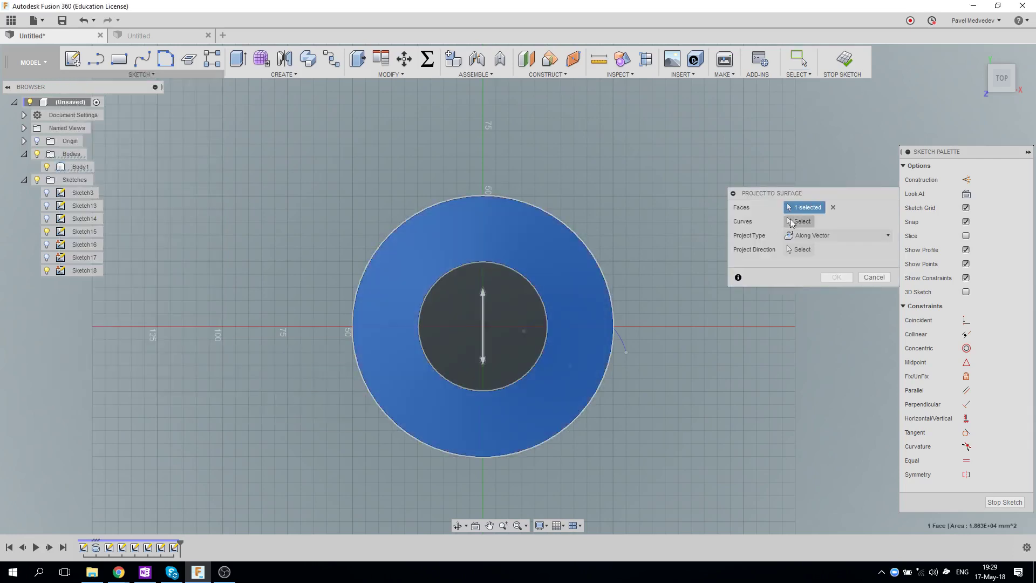
left_click(621, 343)
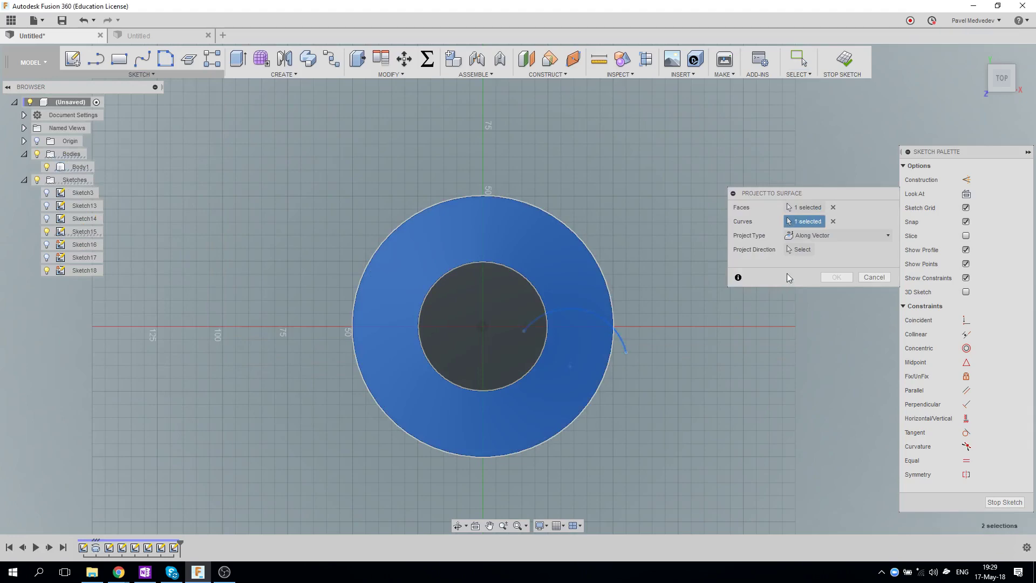
left_click(481, 297)
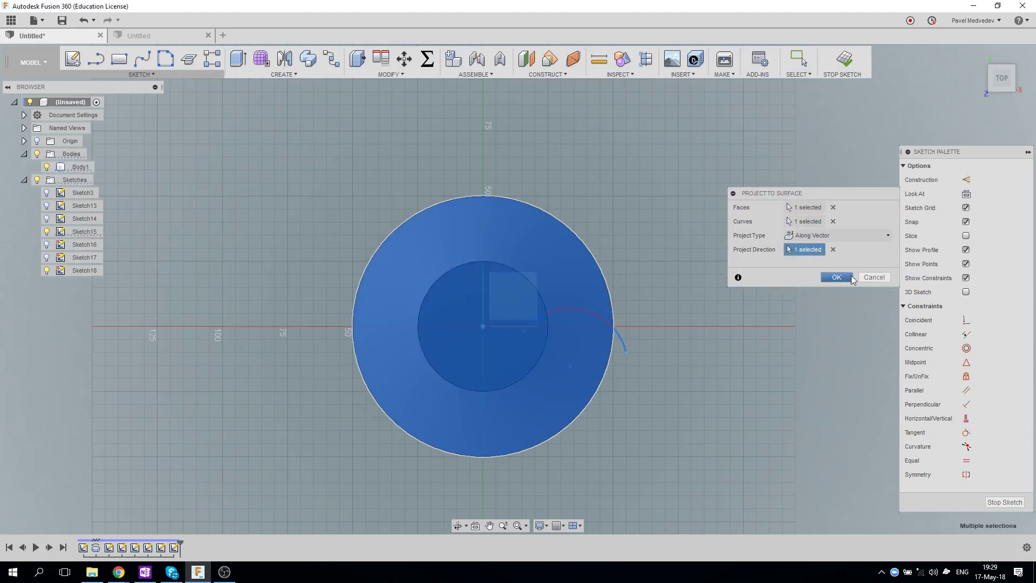
key("Return")
mouse_move(727, 298)
middle_mouse_down("shift")
mouse_move(622, 214)
mouse_move(625, 252)
middle_mouse_up("shift")
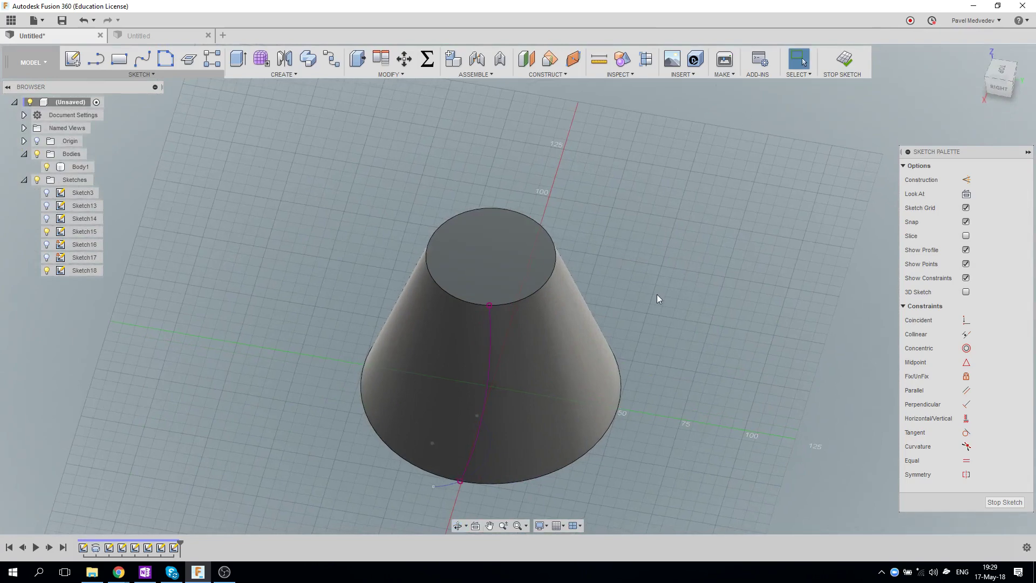
mouse_move(658, 299)
middle_mouse_down("shift")
mouse_move(659, 225)
mouse_move(640, 191)
middle_mouse_up("shift")
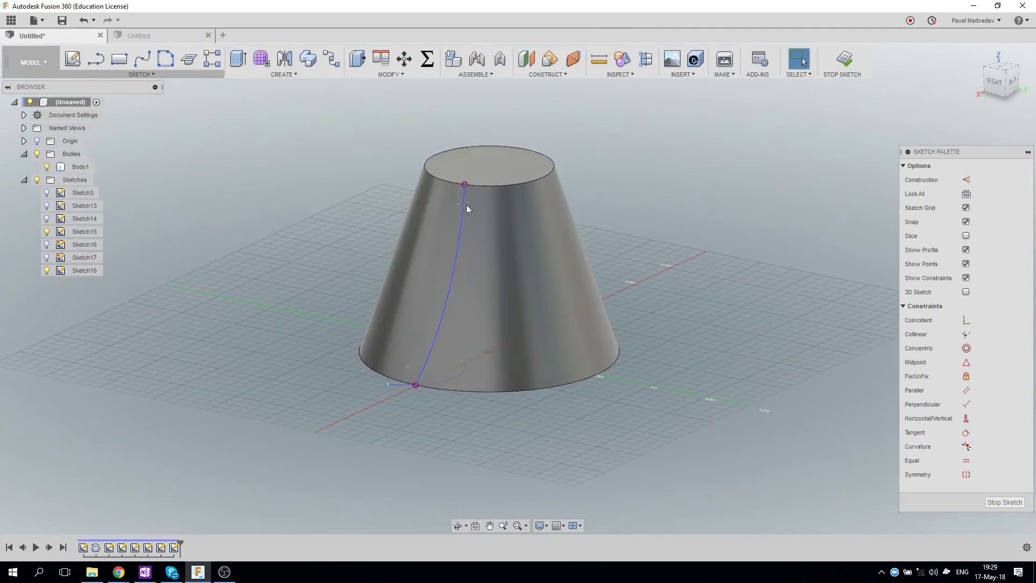
Step: Stop Sketch18 and orbit to check the curve climbing the cone's side
left_click(843, 60)
mouse_move(742, 186)
middle_mouse_down("shift")
mouse_move(770, 201)
mouse_move(683, 178)
middle_mouse_up("shift")
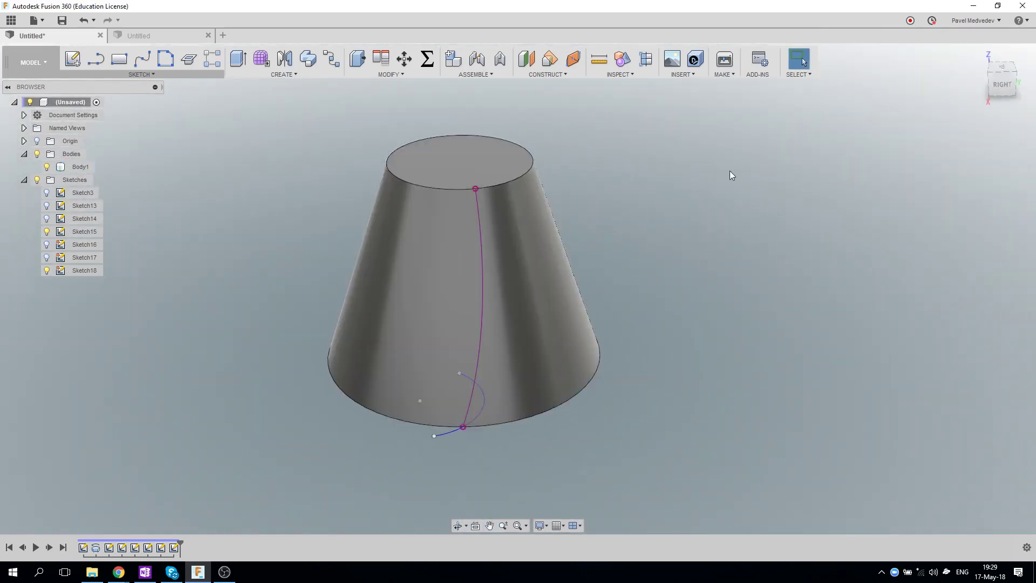